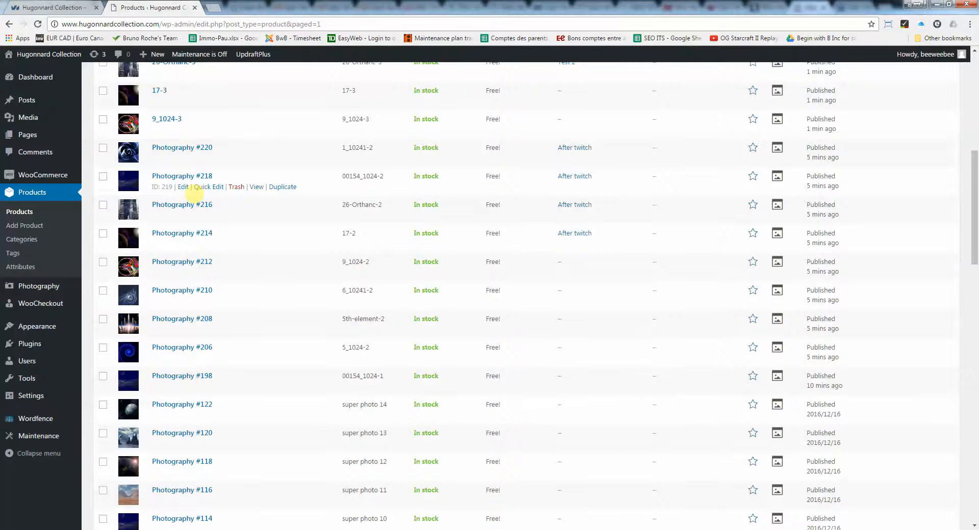
On the Add Photographs page, upload the ten images from 00157_1024.jpg through 00523_1024.jpg in the Jolies Photos folder
scroll(194, 192, up, 8)
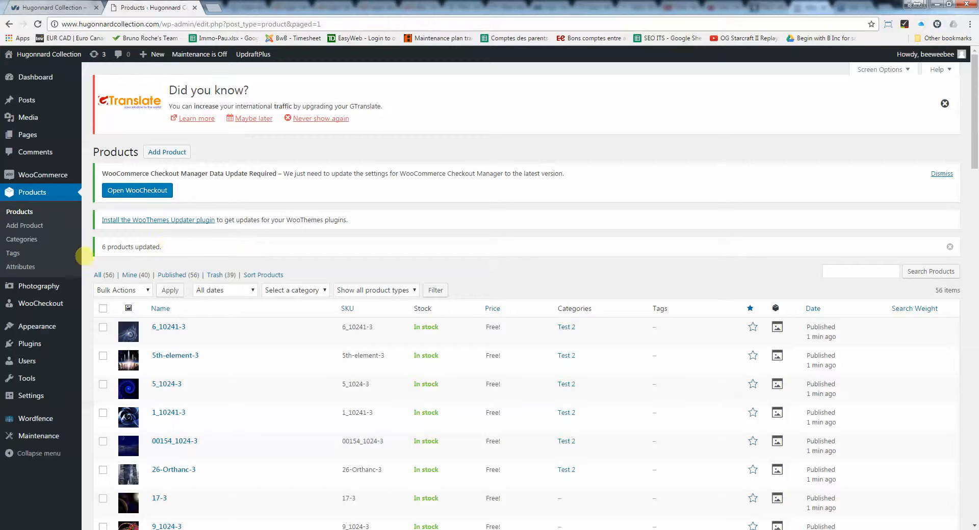
mouse_move(26, 286)
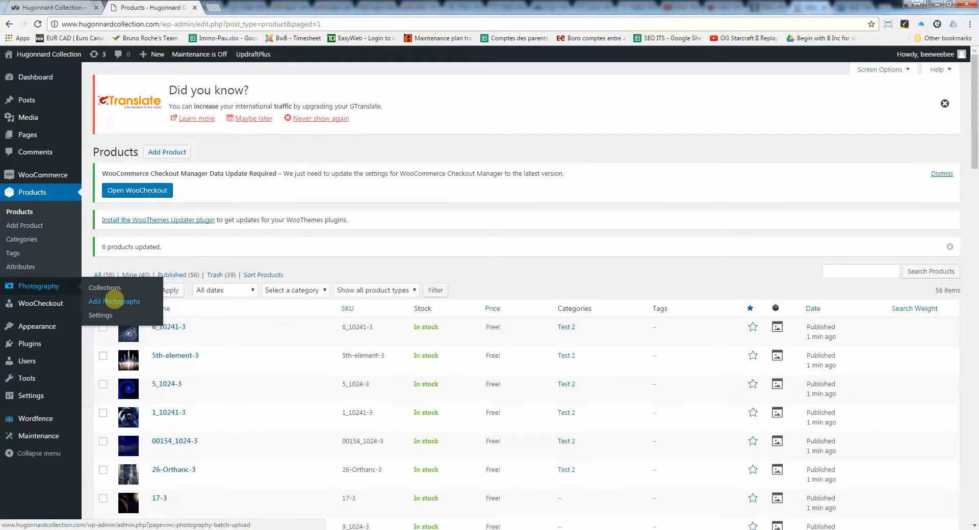
click(115, 300)
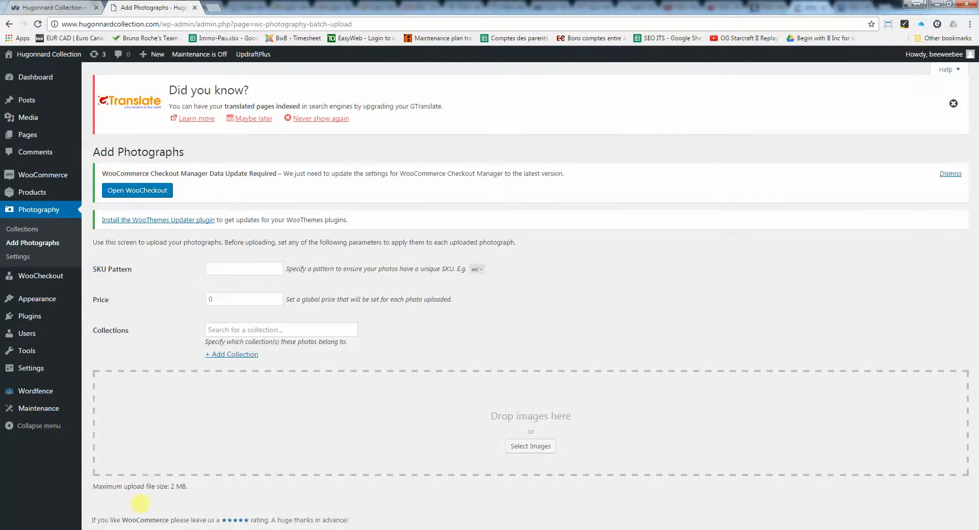
click(139, 529)
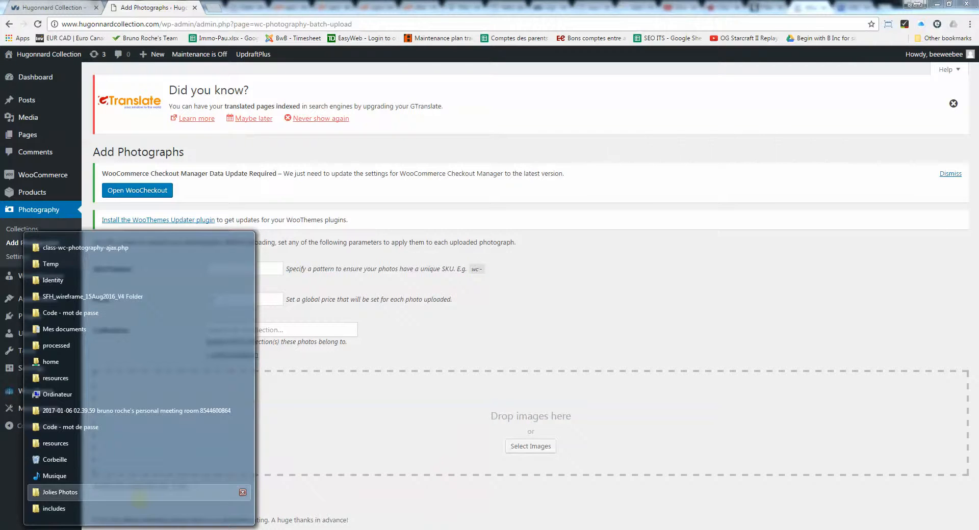
click(58, 492)
click(811, 241)
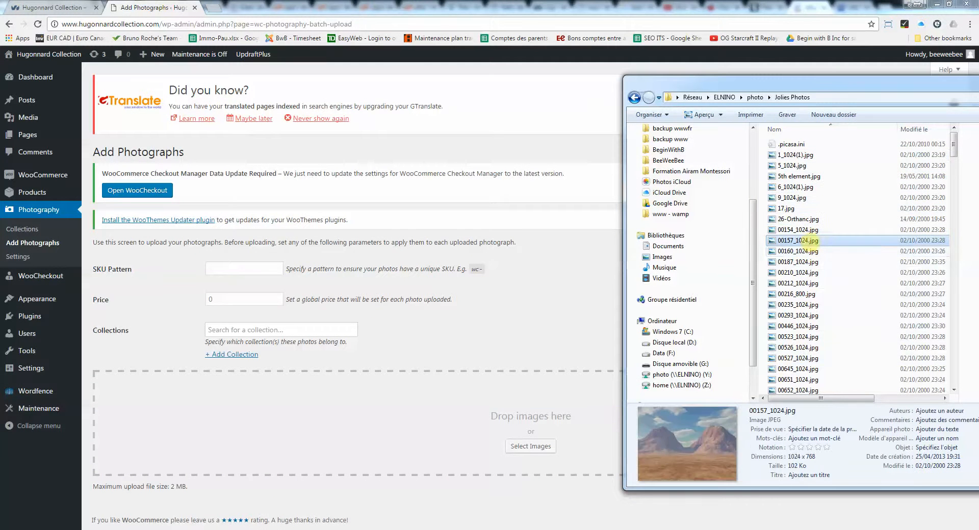
shift+click(798, 337)
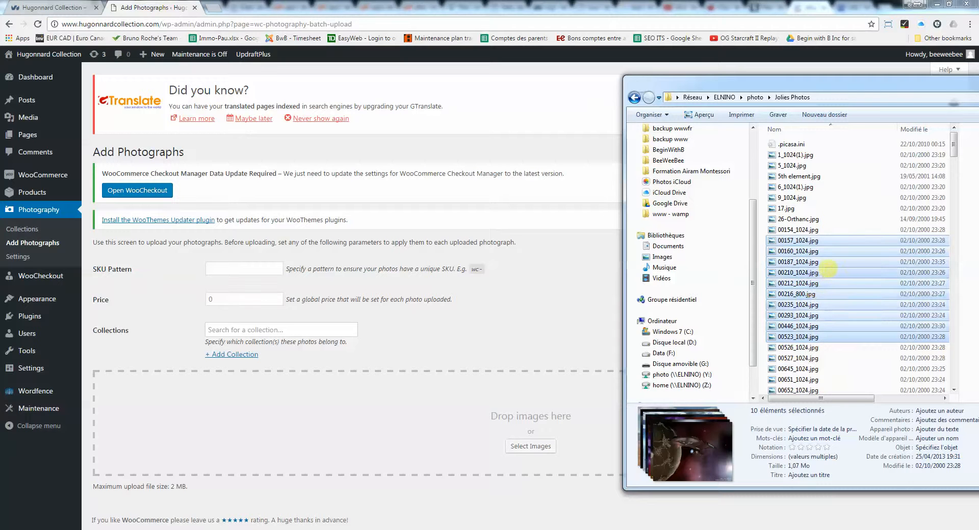
drag(827, 269, 423, 420)
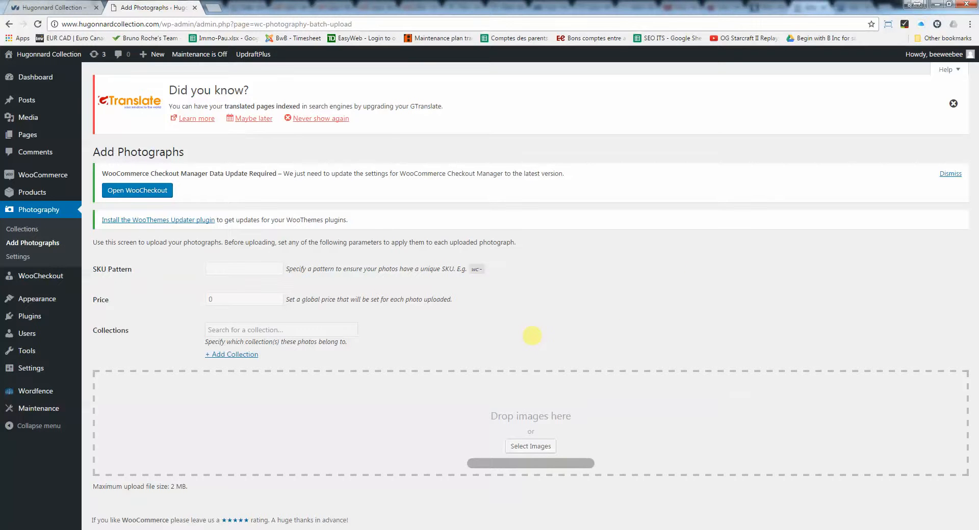
Review the SKU, price, collection and caption fields of the uploaded photographs
scroll(531, 334, down, 8)
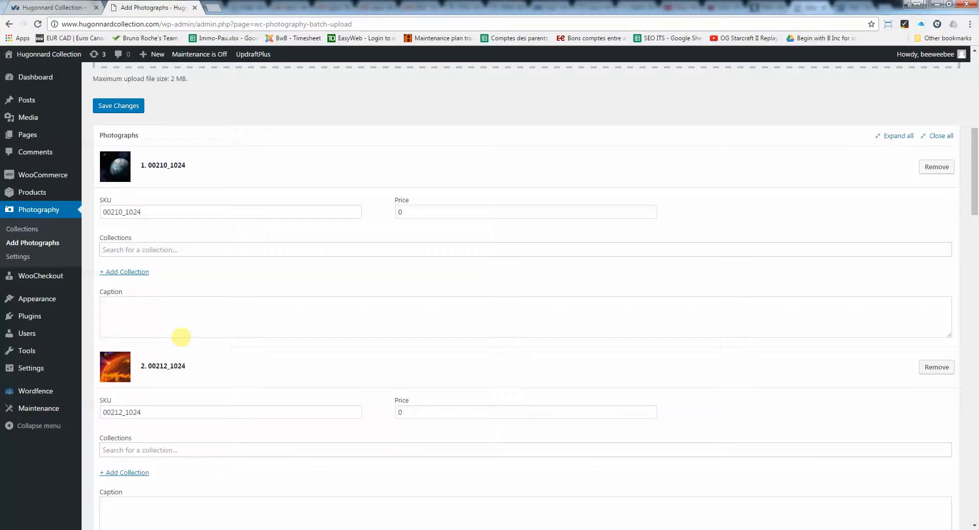
scroll(181, 337, down, 18)
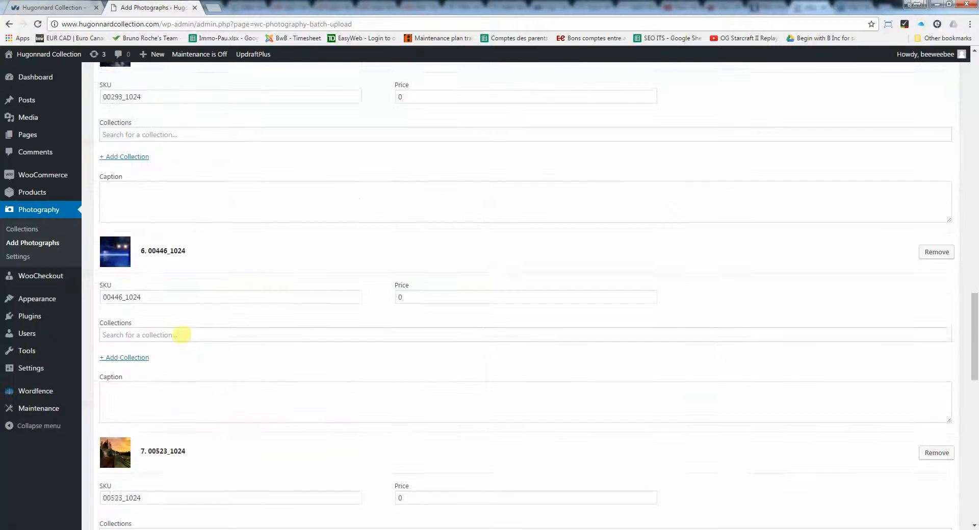
scroll(181, 334, down, 15)
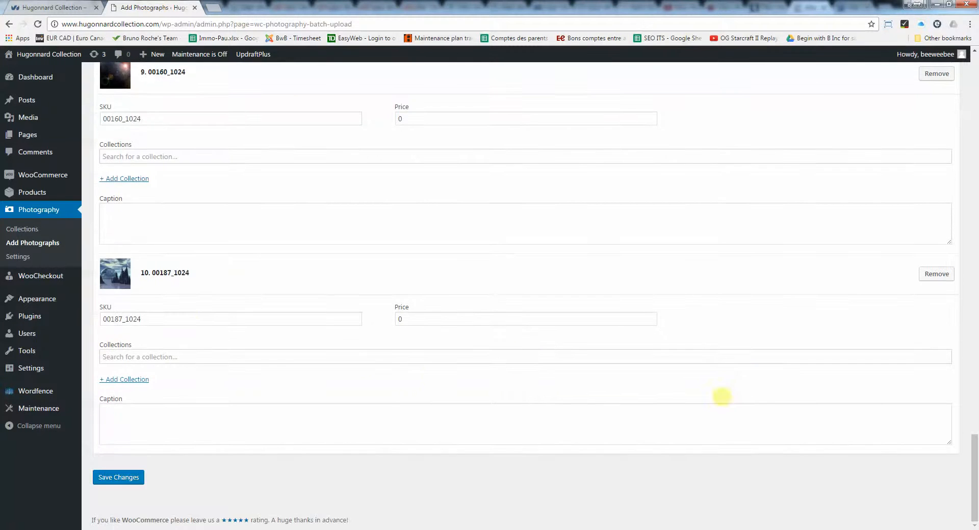
drag(974, 459, 957, 61)
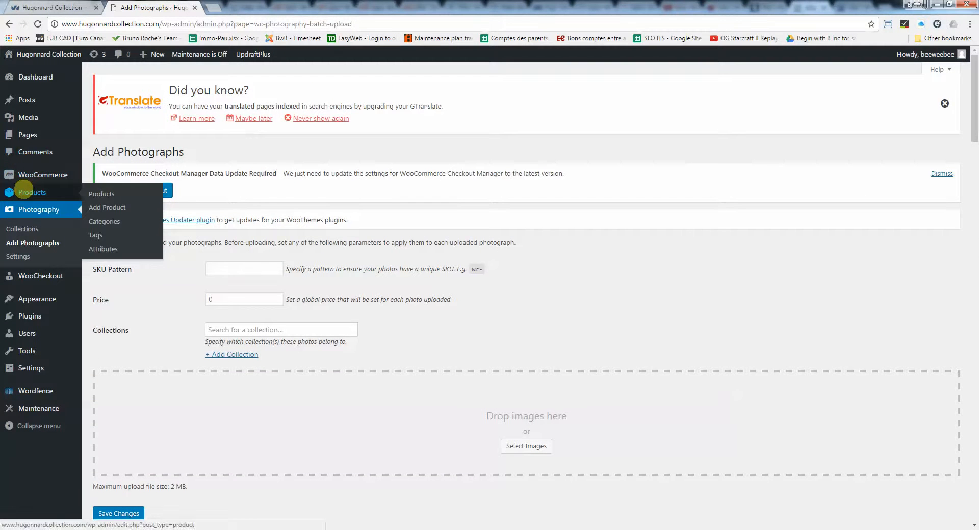
Examine the new photographs in the product list and the collections offered on the storefront
click(24, 191)
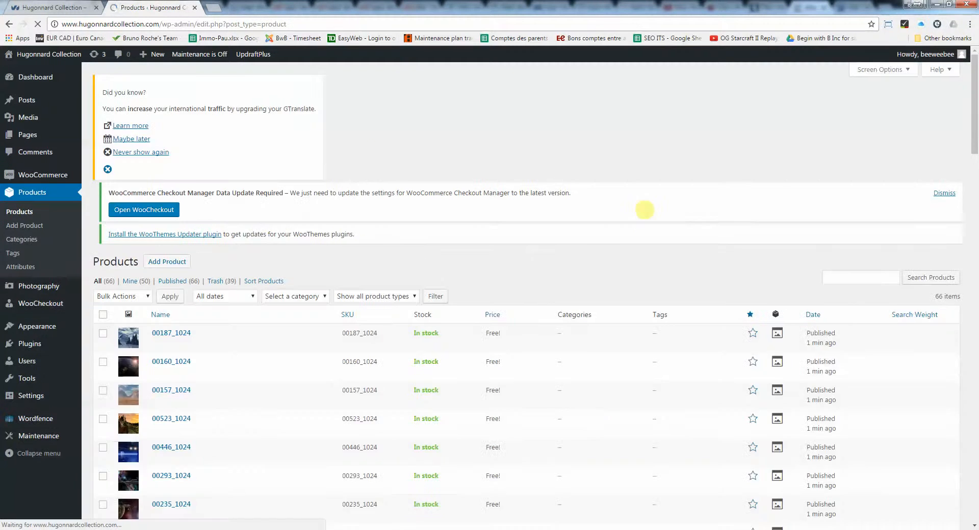
scroll(205, 262, down, 2)
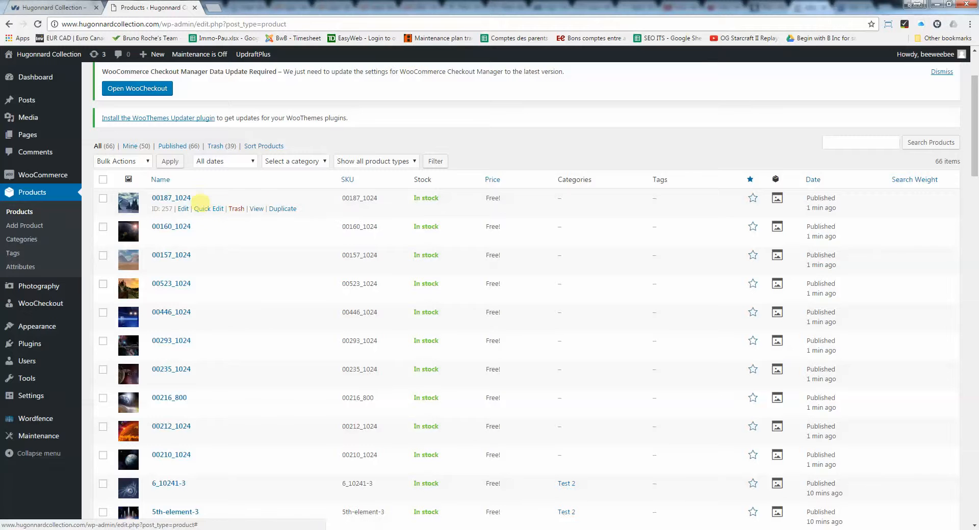
drag(196, 197, 170, 198)
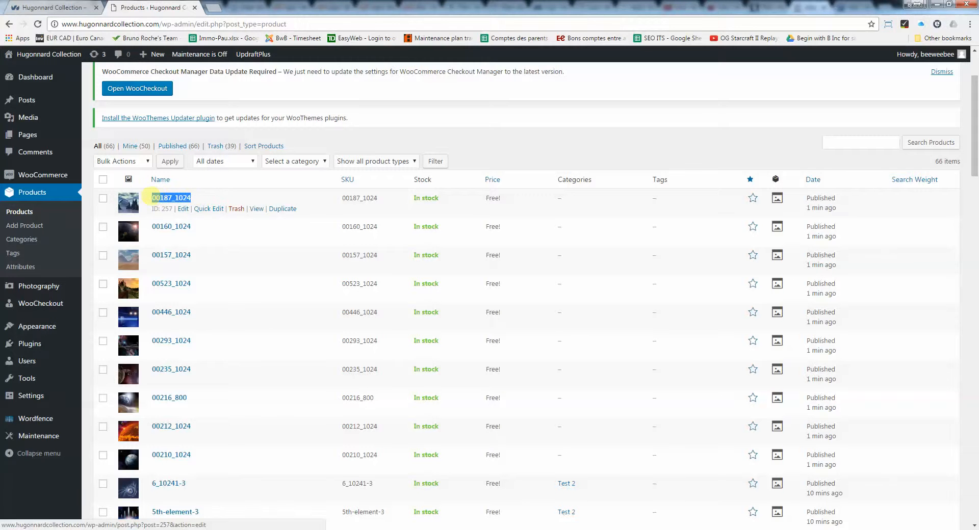
scroll(225, 238, down, 5)
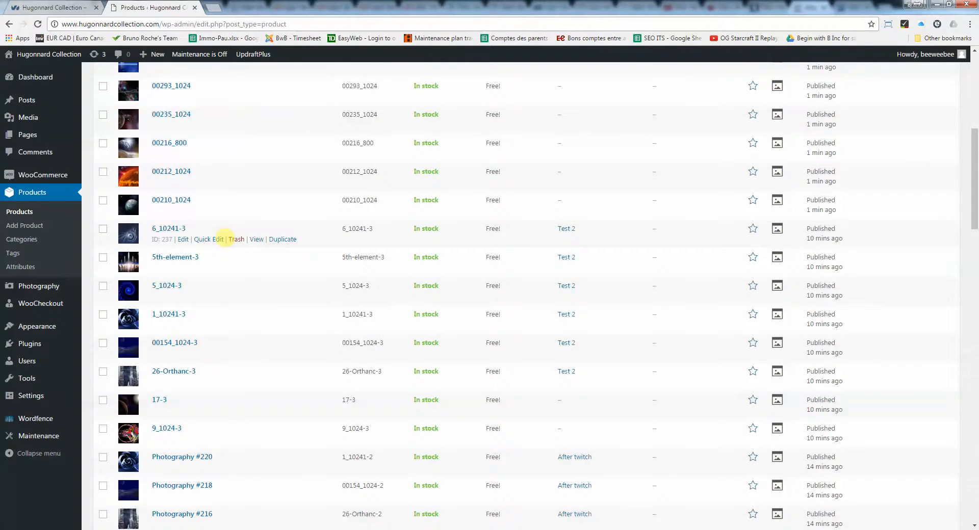
scroll(225, 239, up, 6)
scroll(227, 236, down, 2)
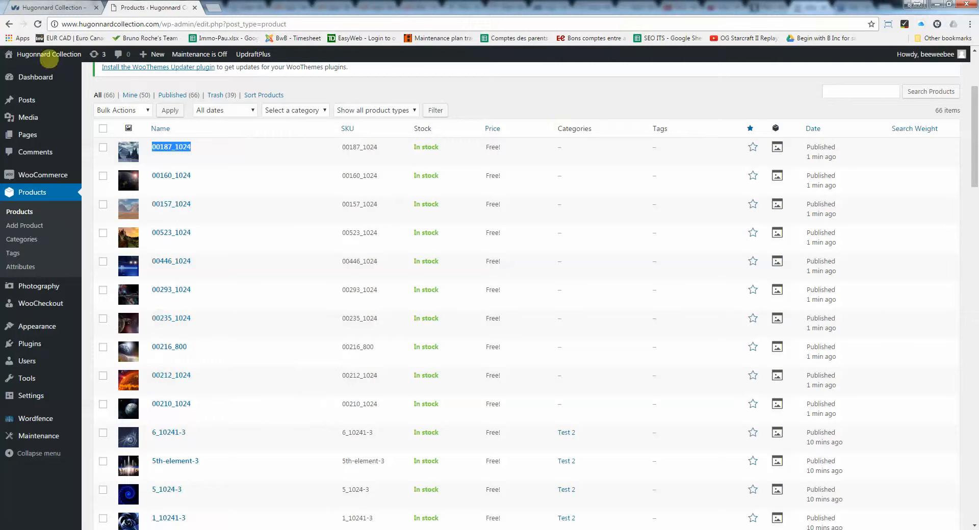
click(39, 8)
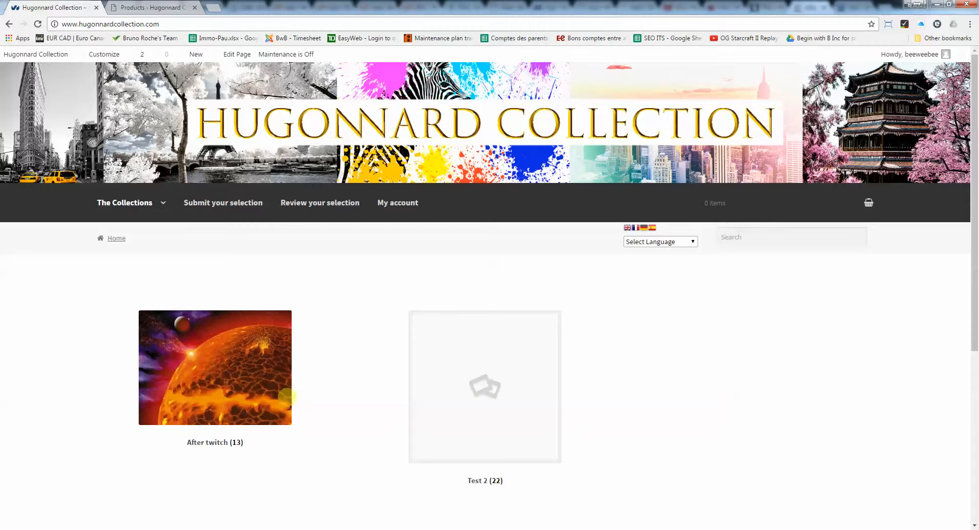
click(137, 204)
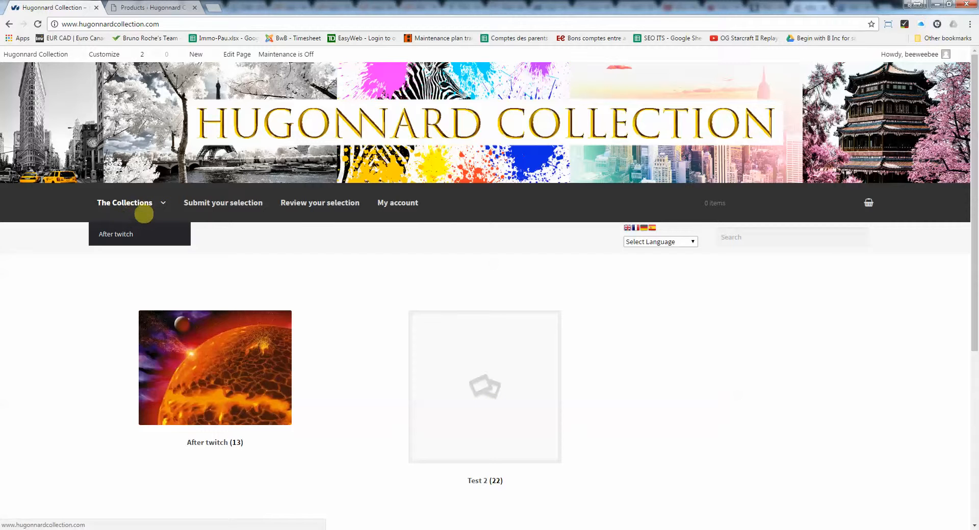
Add a new product category named "Le test du 6 janvier" in the site admin
click(148, 7)
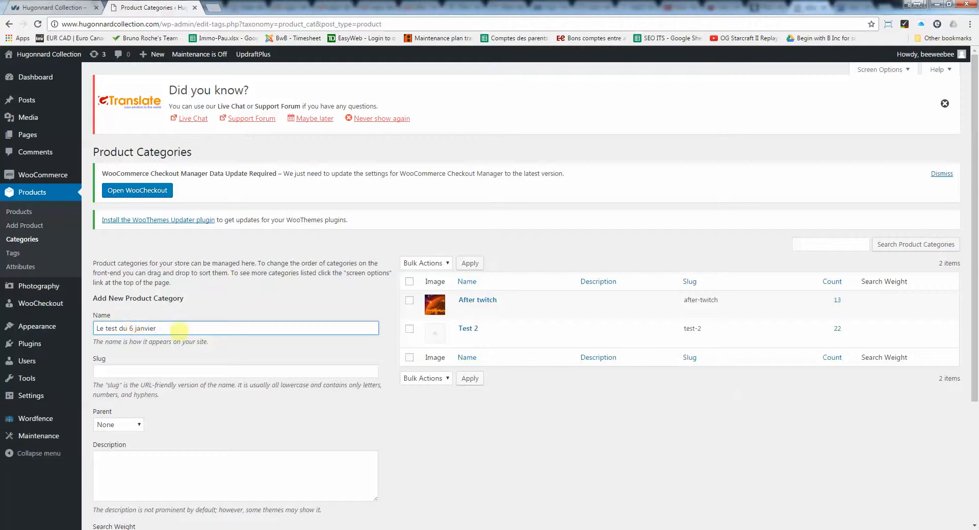
scroll(279, 237, down, 3)
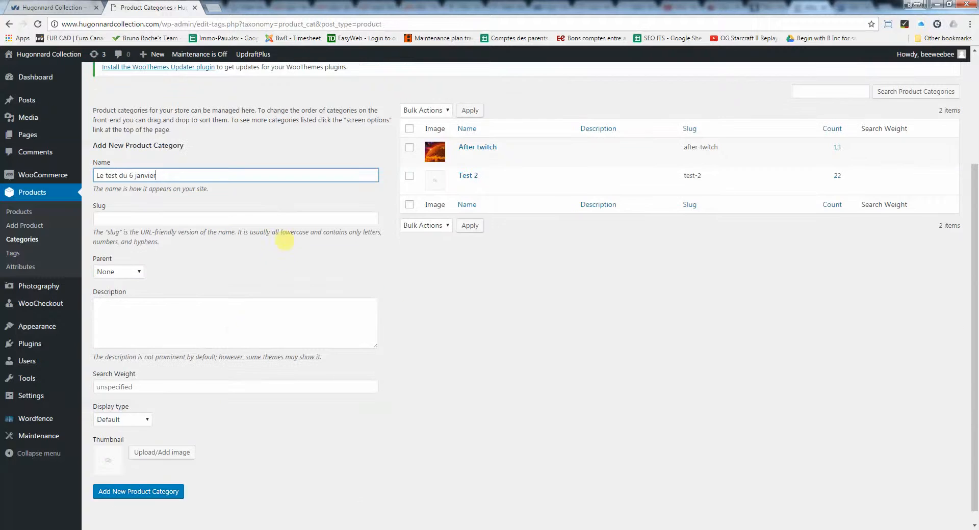
click(149, 492)
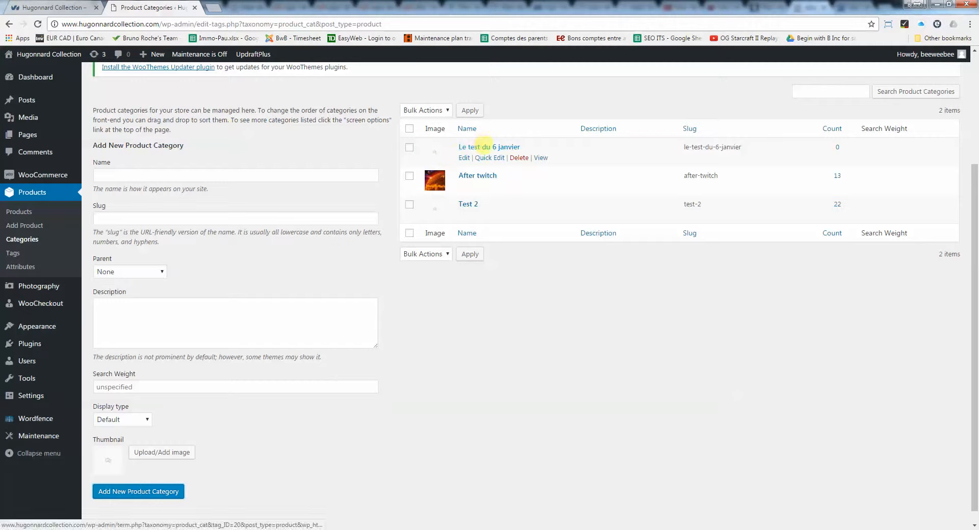
Set 00210_1024.jpg from the media library as the thumbnail of the "Le test du 6 janvier" category and update the category
click(485, 147)
scroll(580, 260, down, 2)
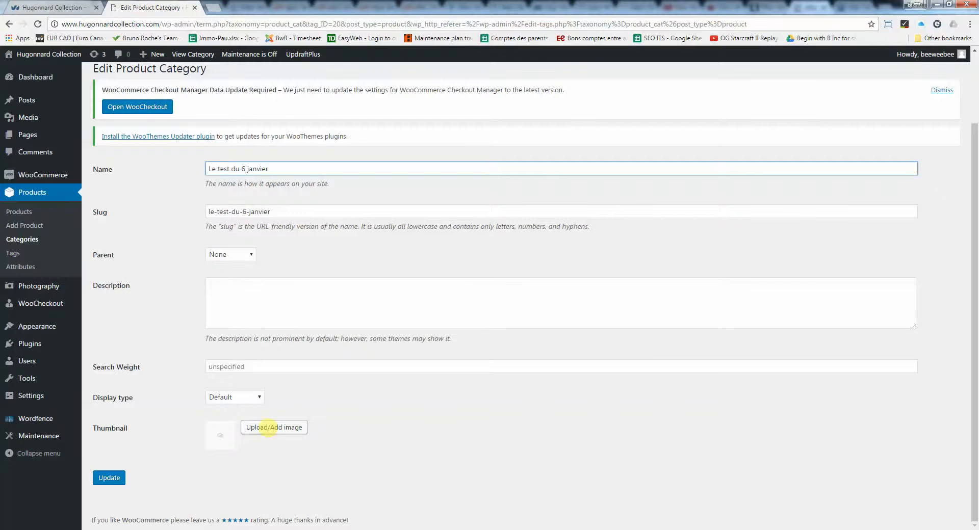
click(274, 427)
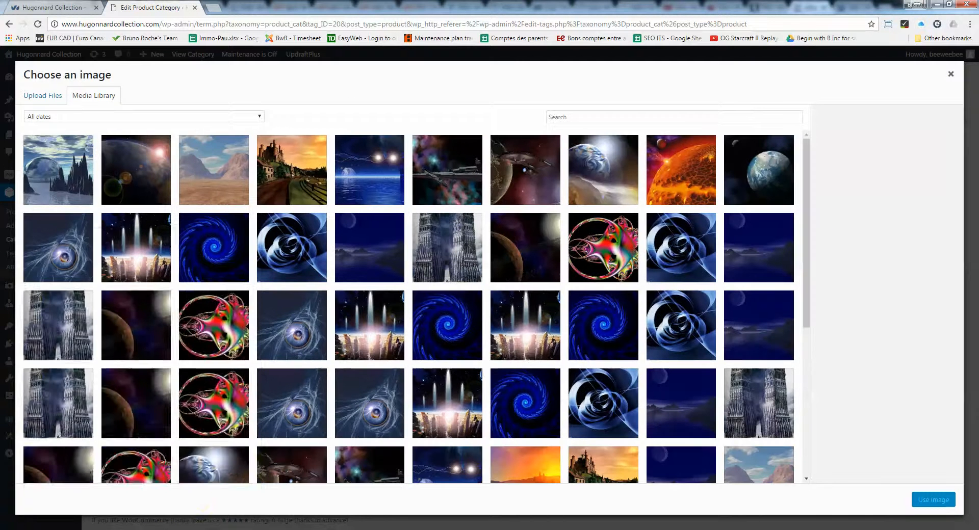
click(755, 186)
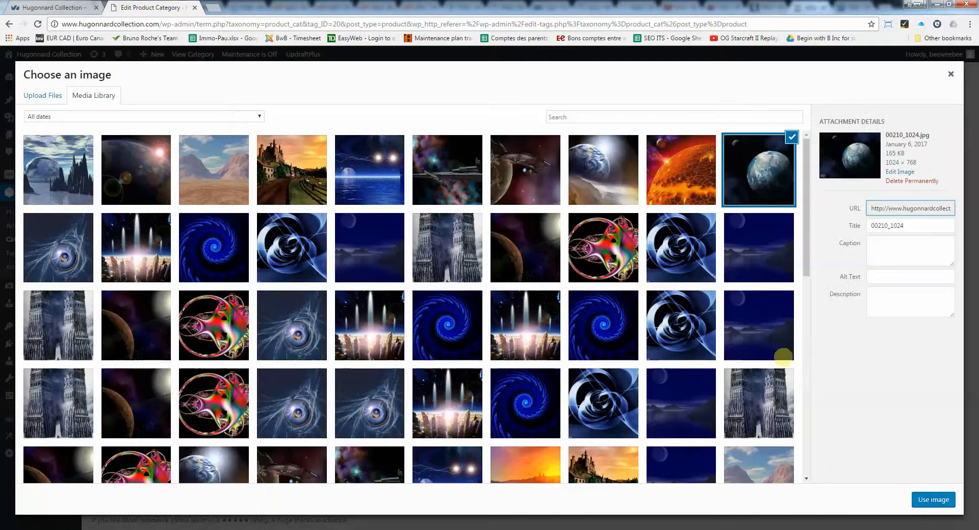
click(927, 499)
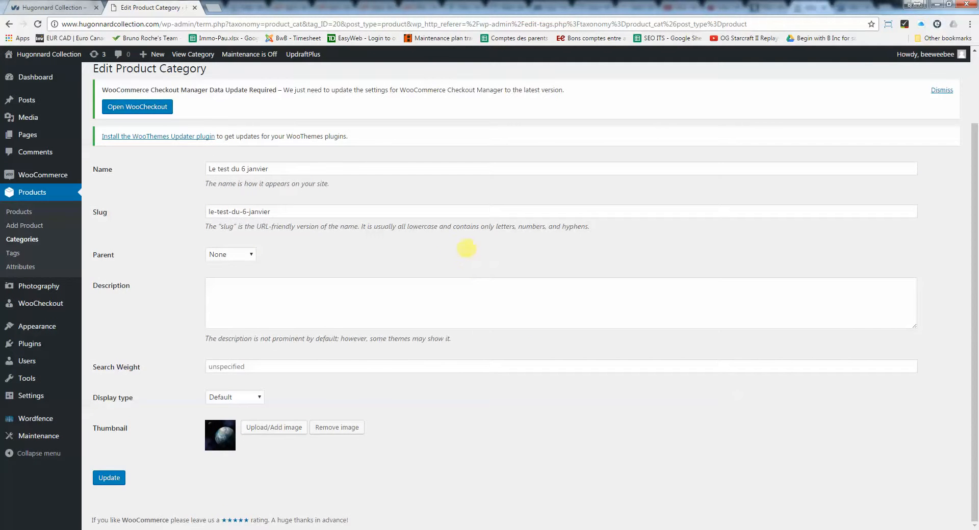
click(107, 477)
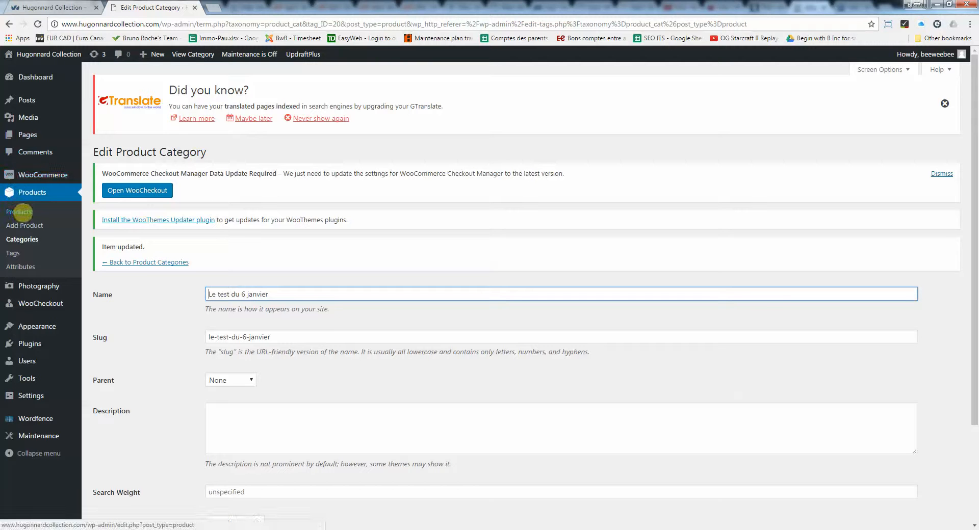
Filter the product list to show only Uncategorized products
click(19, 212)
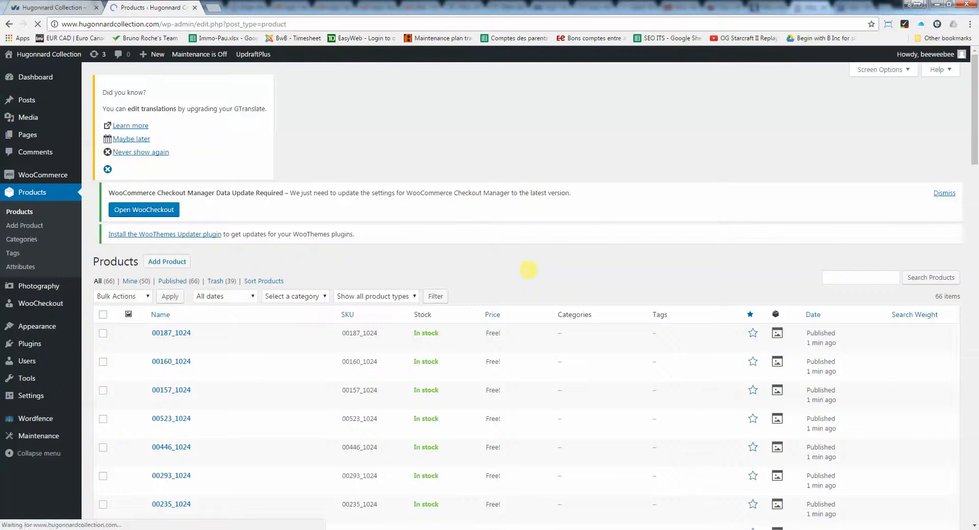
scroll(502, 262, down, 3)
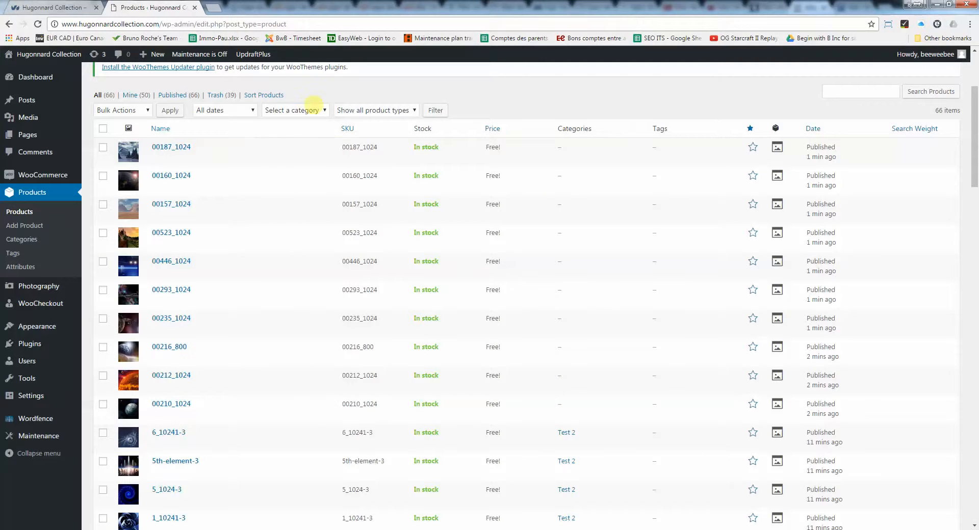
click(314, 106)
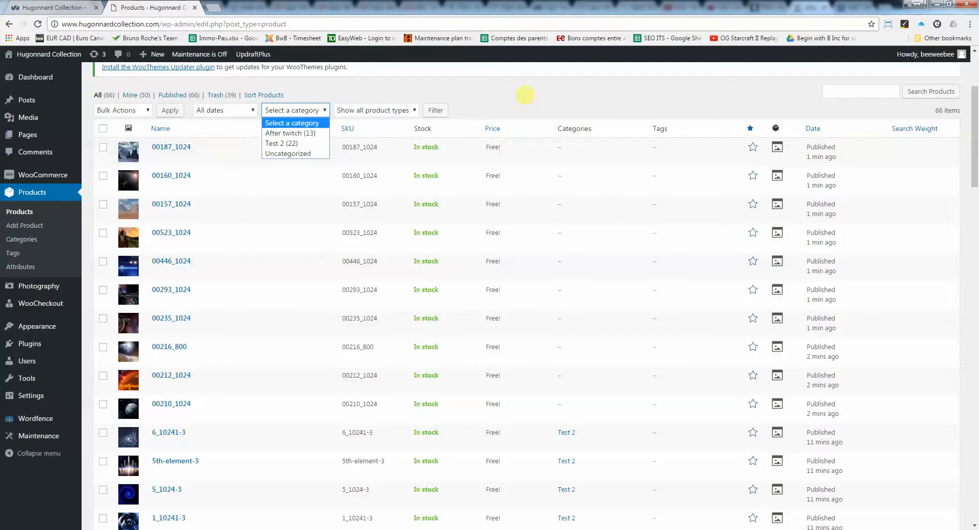
click(525, 95)
click(312, 105)
click(288, 153)
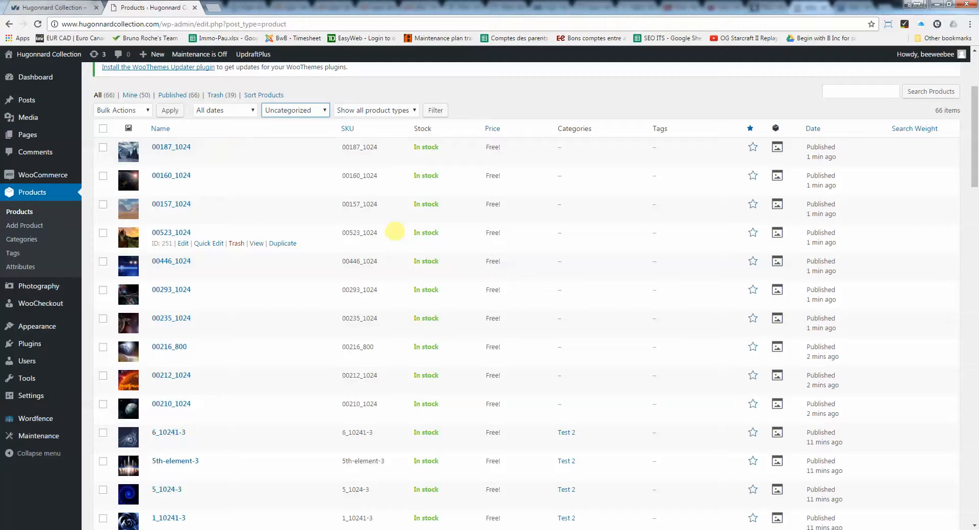
click(436, 111)
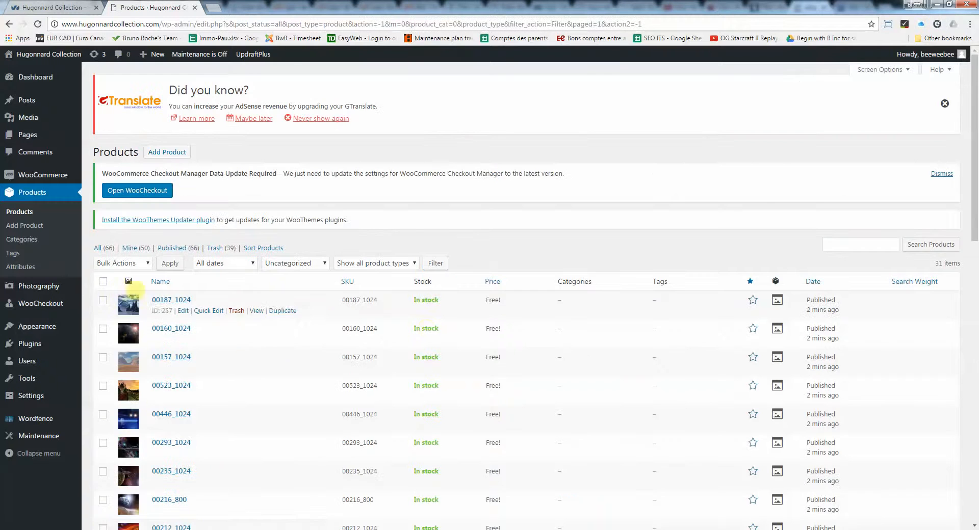
Look through the filtered product list and select all the uncategorized products for a bulk action
scroll(426, 394, down, 7)
scroll(553, 336, down, 7)
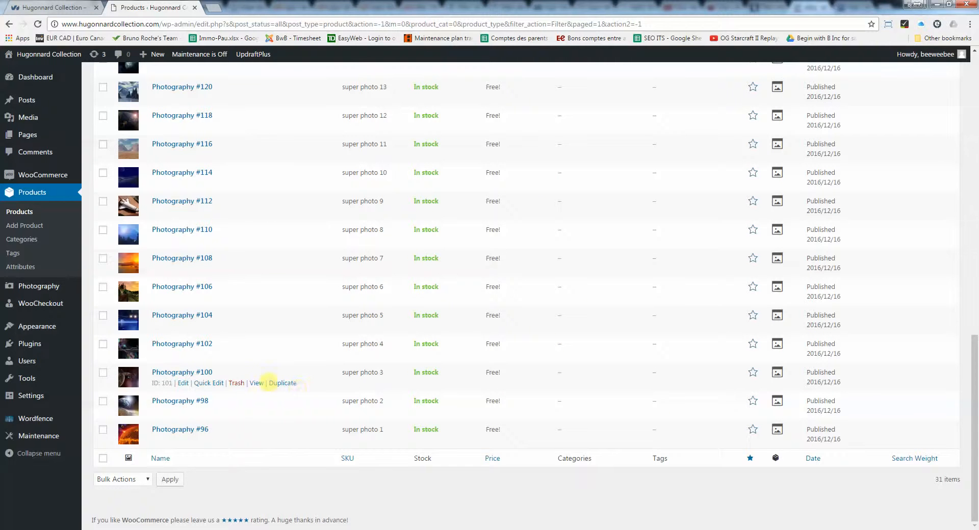
scroll(271, 354, up, 5)
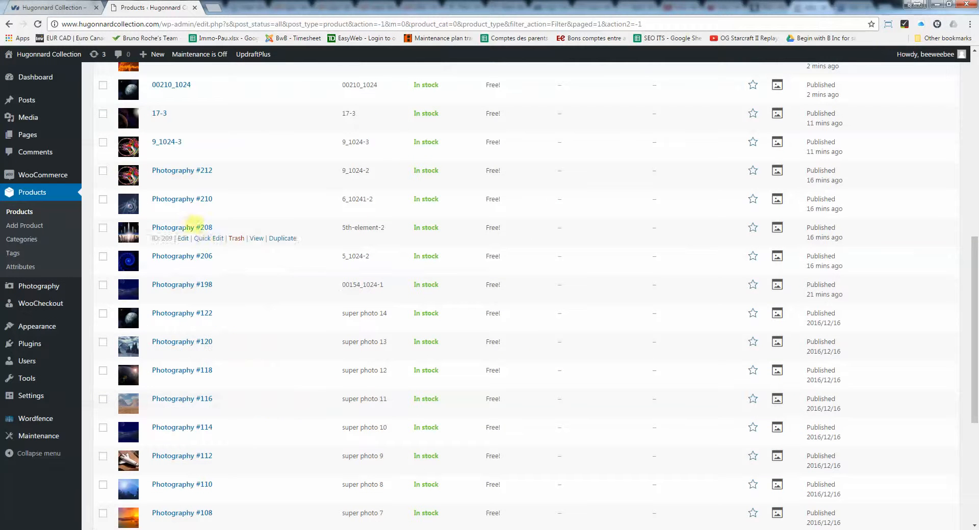
scroll(472, 317, up, 3)
scroll(471, 318, up, 4)
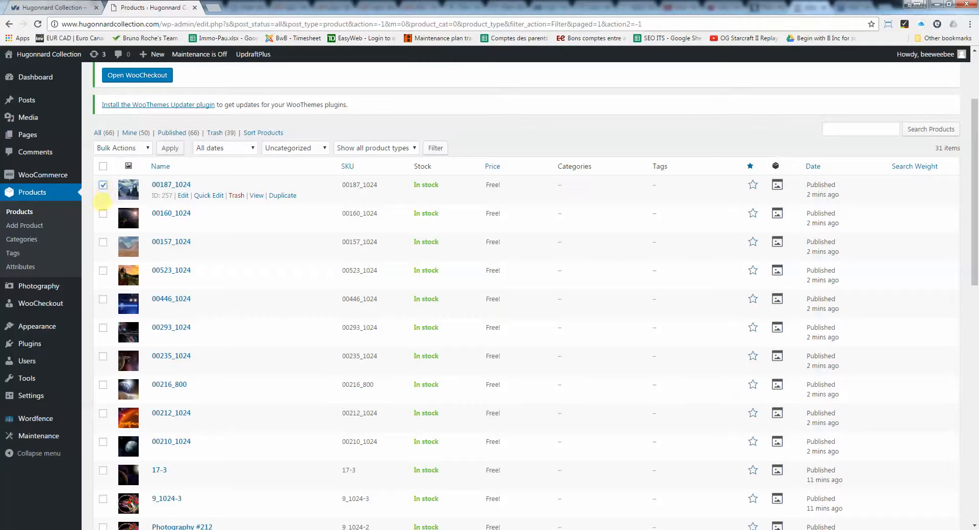
click(103, 214)
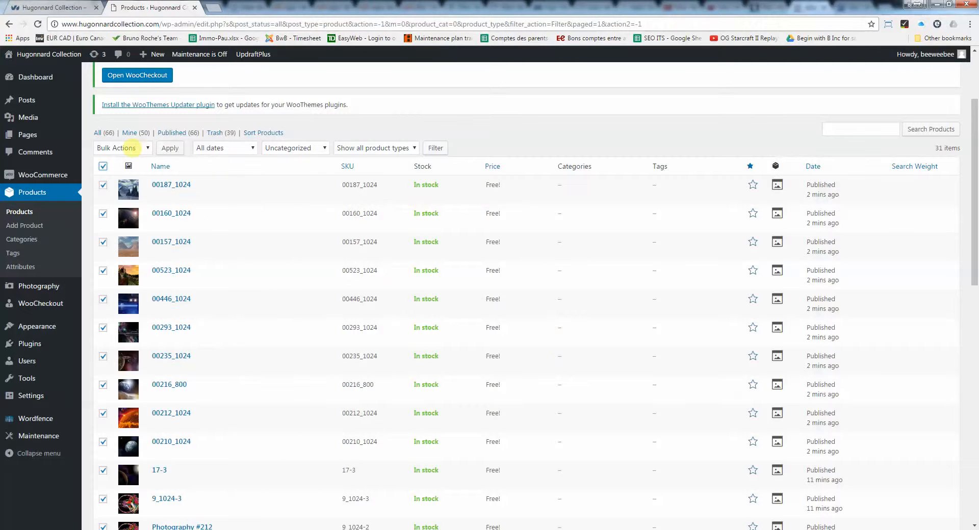
Open the selected products for bulk editing and assign them to the "Le test du 6 janvier" product category
click(130, 148)
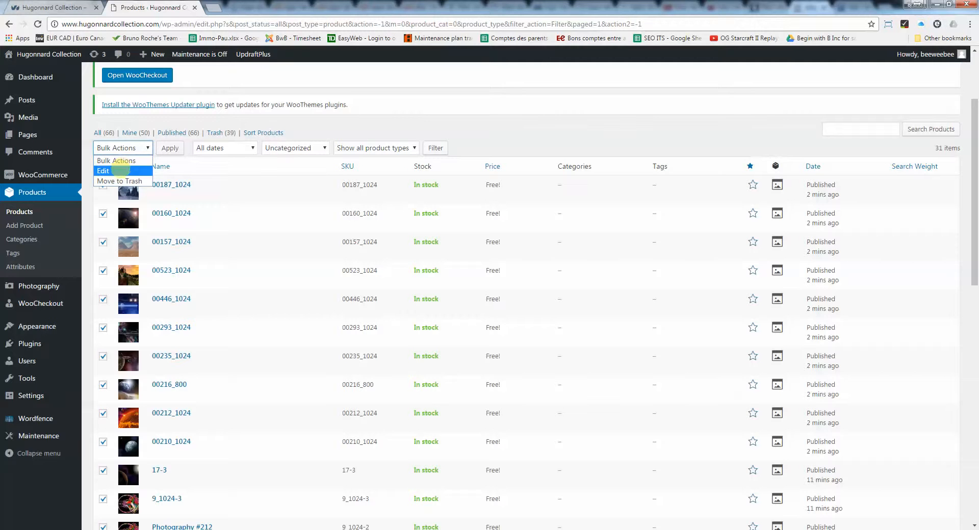
click(120, 171)
click(170, 148)
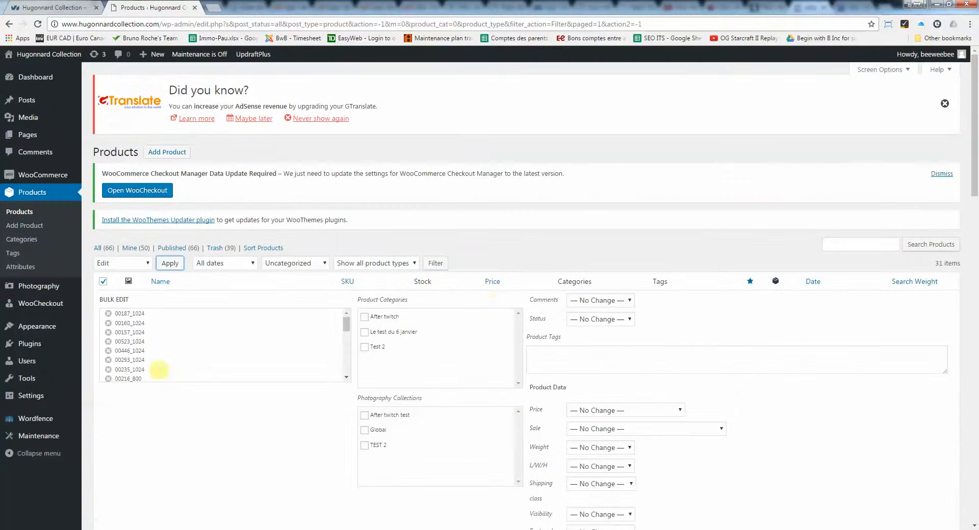
scroll(490, 289, down, 1)
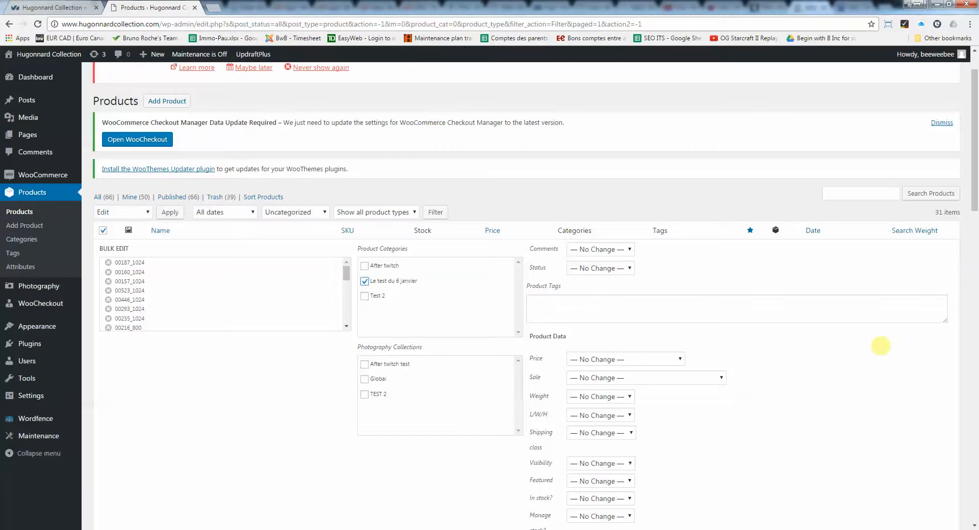
Add the product tags "6 january, today, beautiful" to the selected products and apply the bulk update
scroll(826, 354, down, 1)
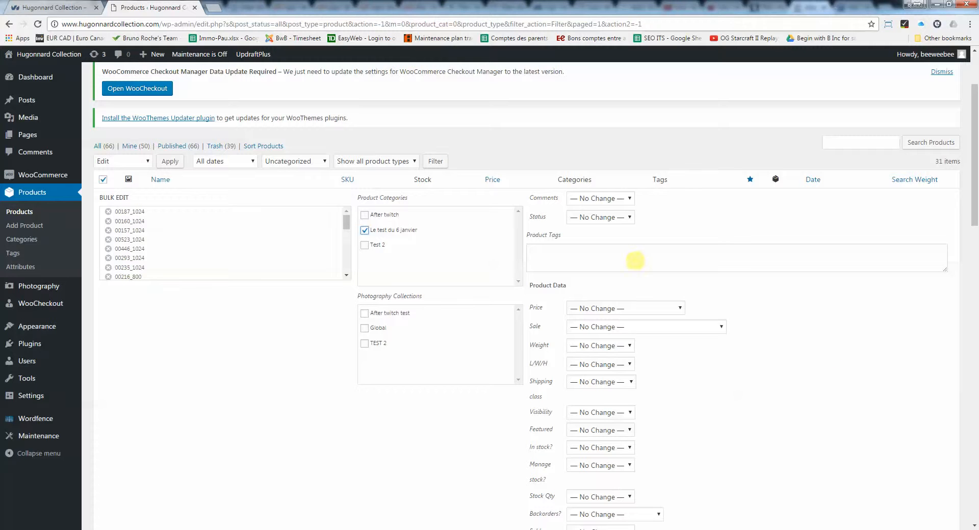
click(619, 261)
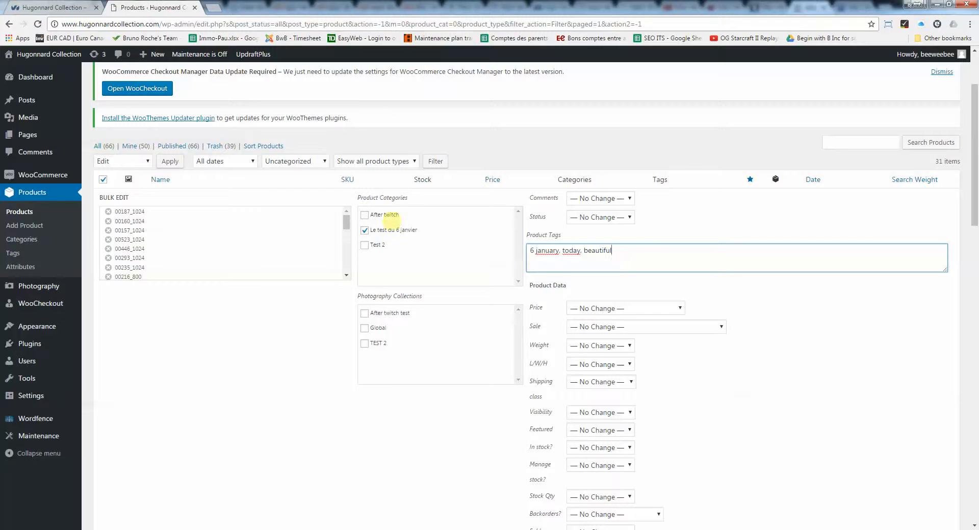
scroll(447, 238, down, 5)
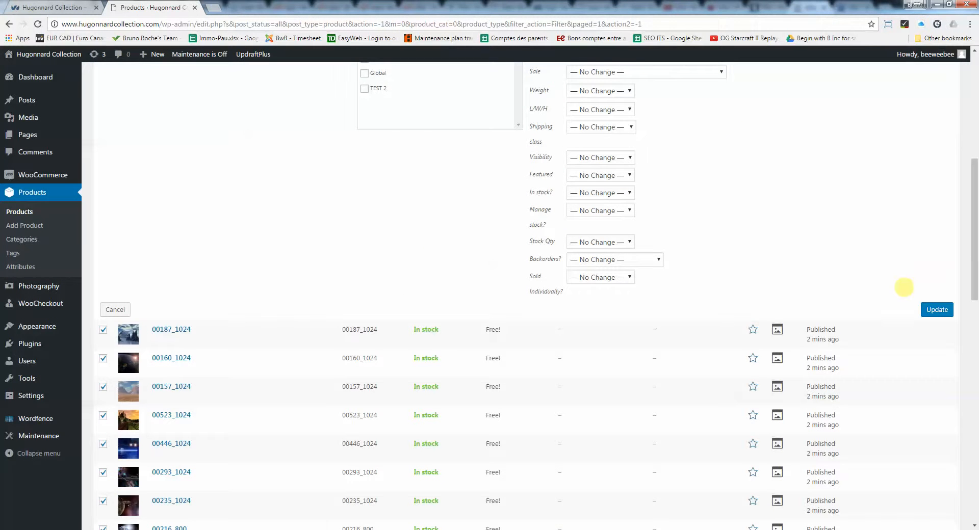
click(937, 310)
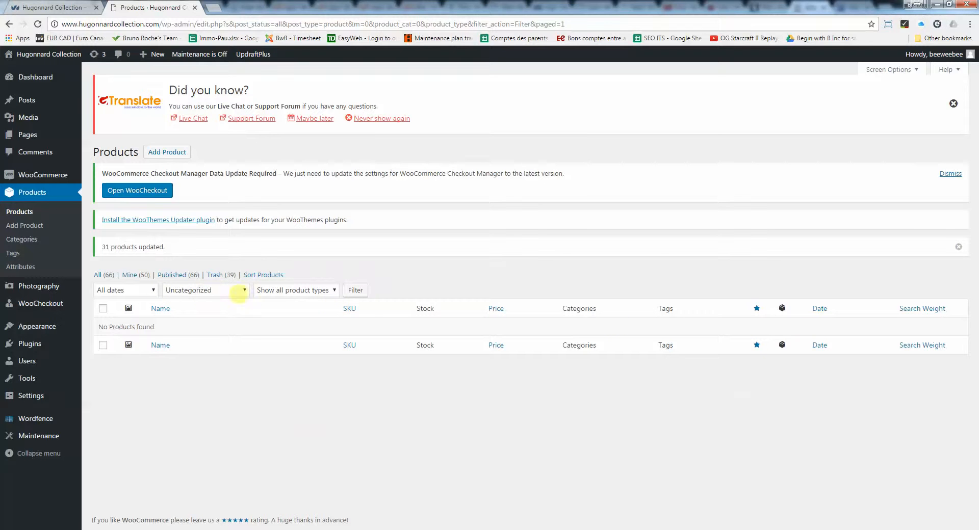
Filter the product list by the "Le test du 6 janvier" category and review the categories and tags of its products
click(204, 290)
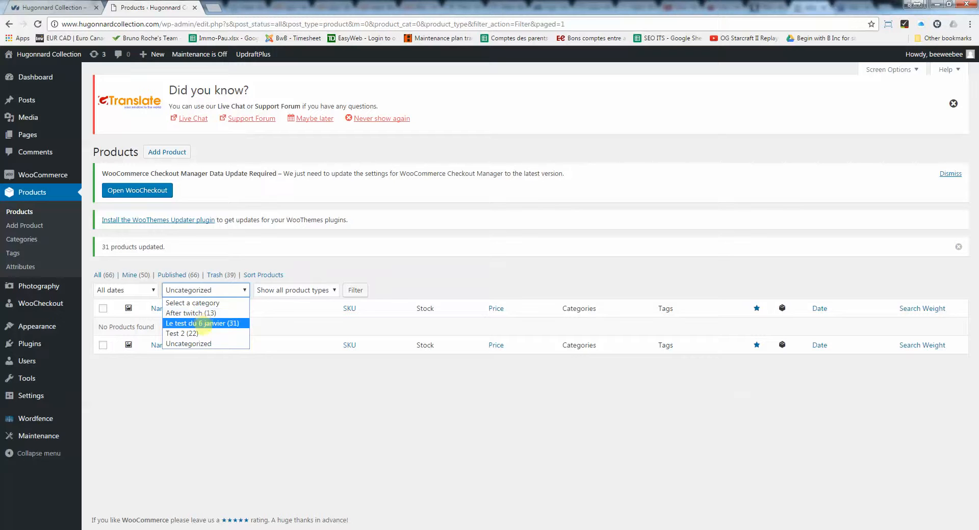
click(203, 327)
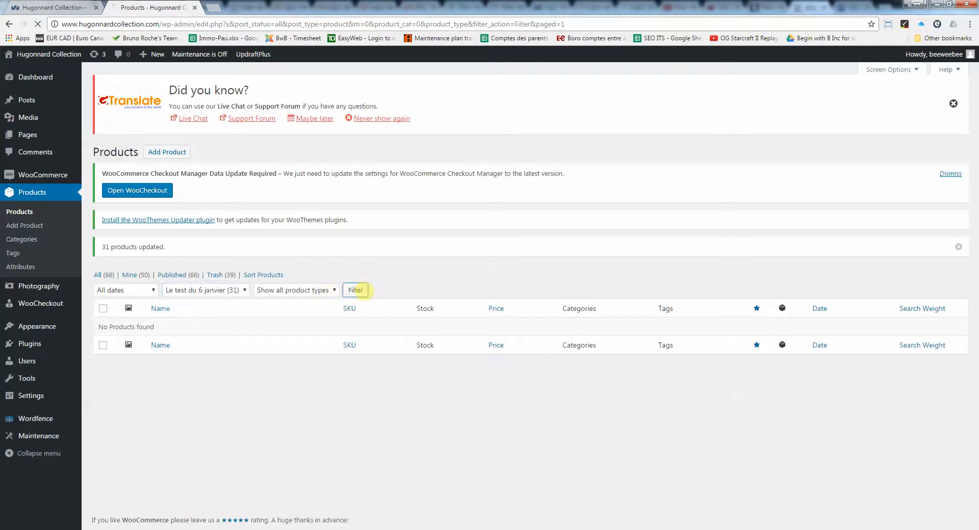
click(357, 290)
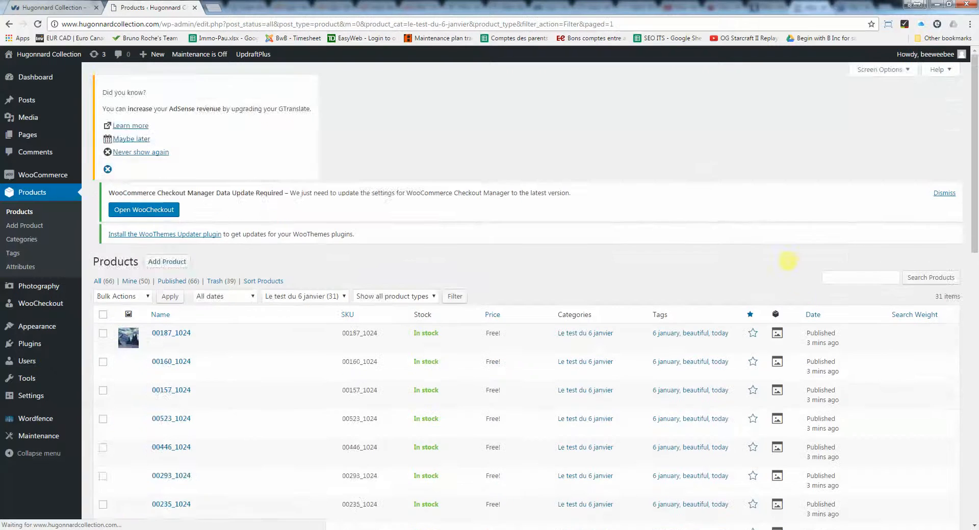
scroll(841, 260, down, 3)
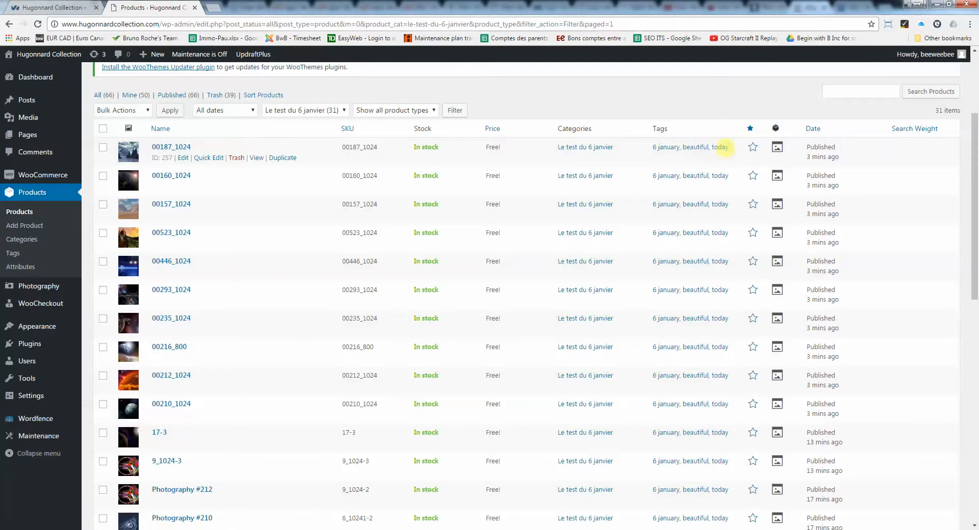
scroll(691, 277, down, 3)
scroll(689, 277, up, 3)
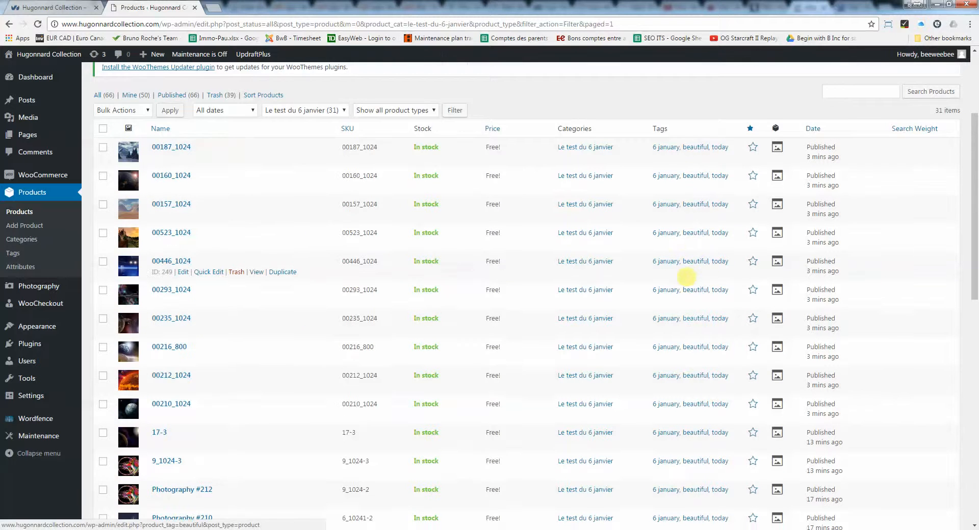
Add the tag "black and white" to product 00235_1024 through Quick Edit and update it
scroll(686, 277, down, 1)
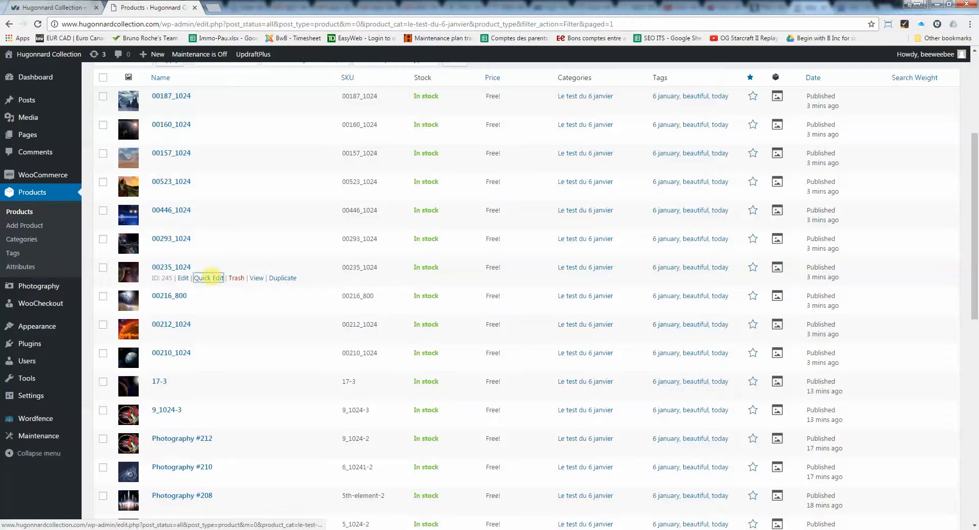
click(208, 278)
click(619, 301)
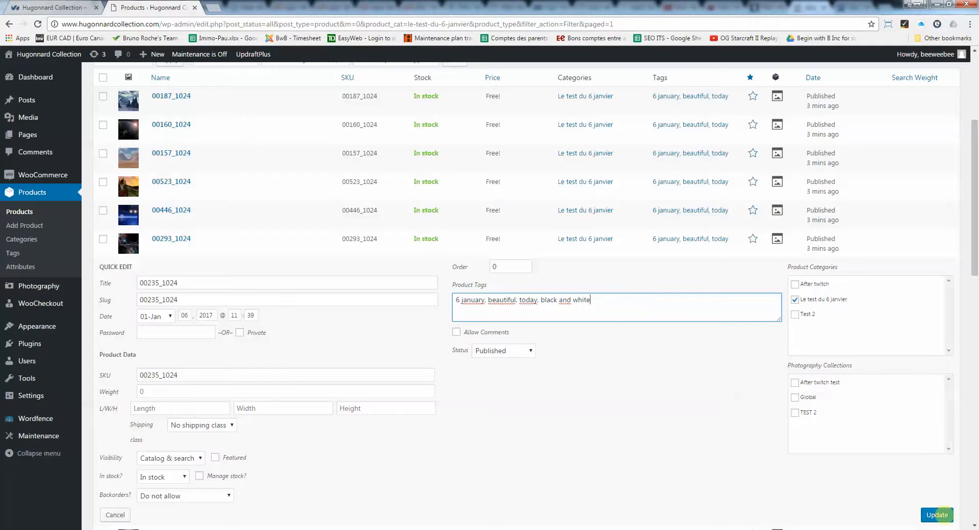
click(936, 515)
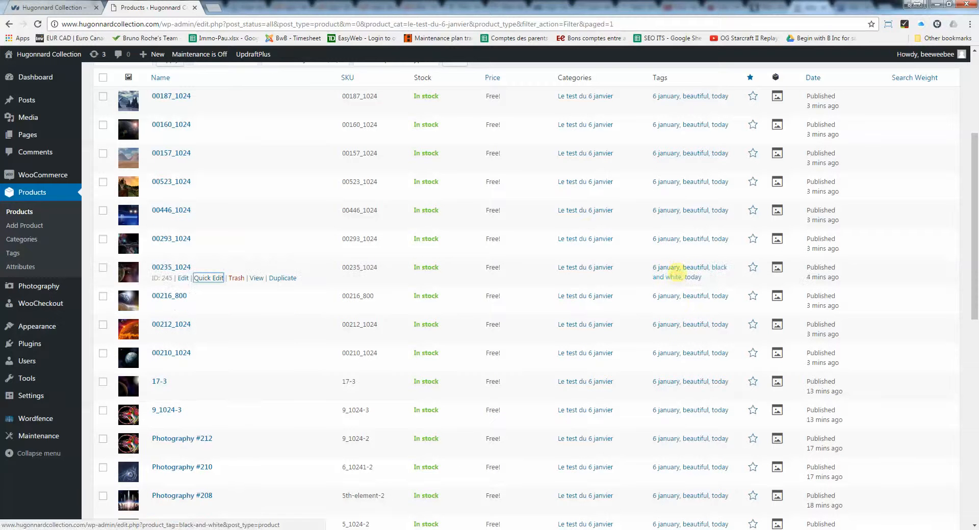
Look over the updated product list, switch to the storefront home page and reload it to check the collections
scroll(584, 262, up, 4)
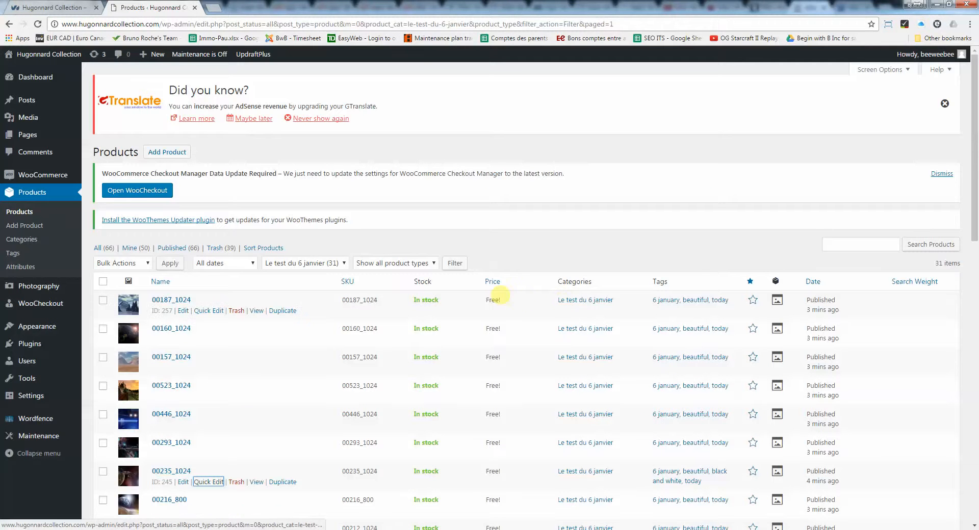
scroll(459, 293, down, 5)
scroll(437, 291, up, 5)
click(25, 7)
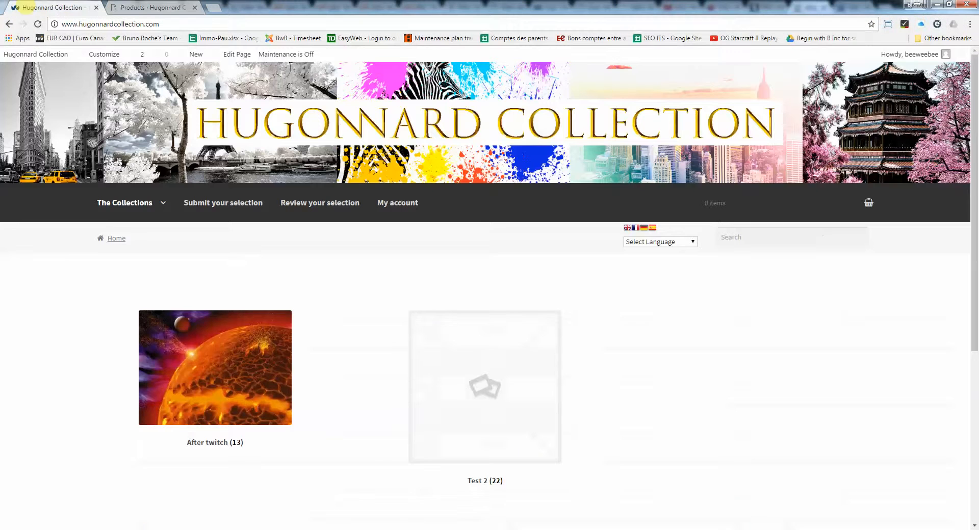
click(38, 24)
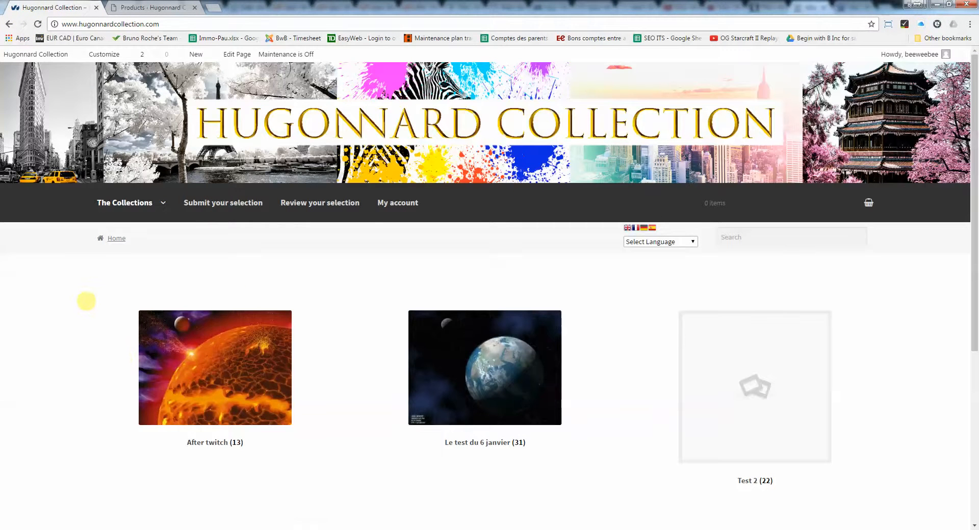
scroll(97, 304, down, 1)
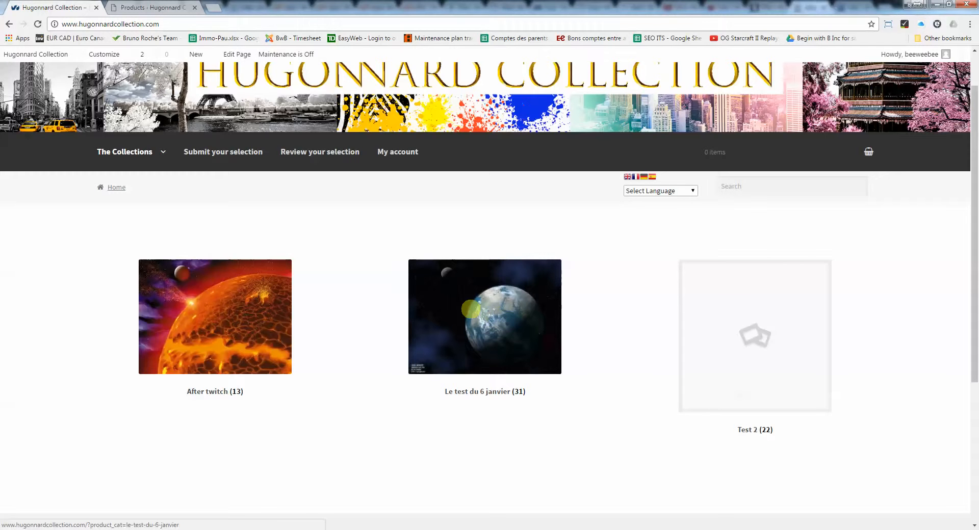
Open the "Le test du 6 janvier" collection on the storefront and look through its photographs
click(492, 322)
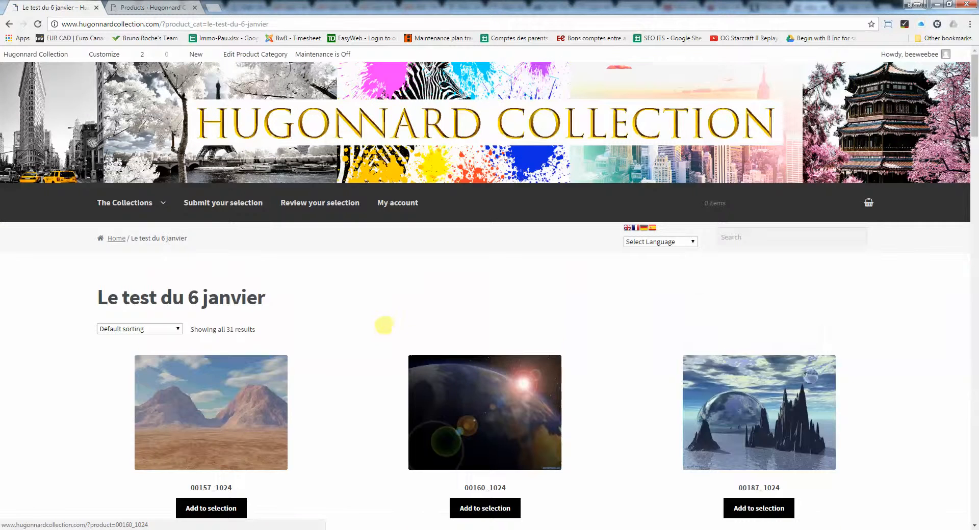
scroll(383, 326, down, 5)
scroll(369, 321, down, 7)
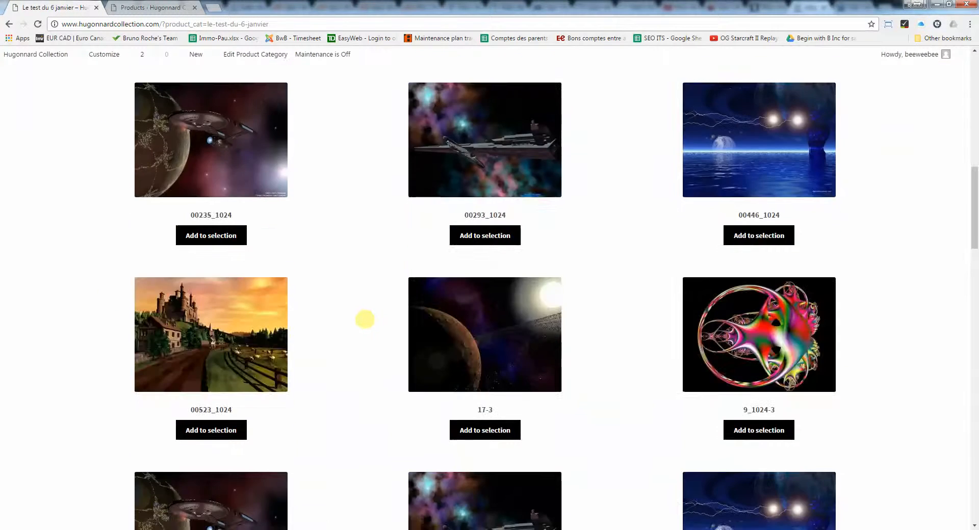
scroll(366, 320, up, 13)
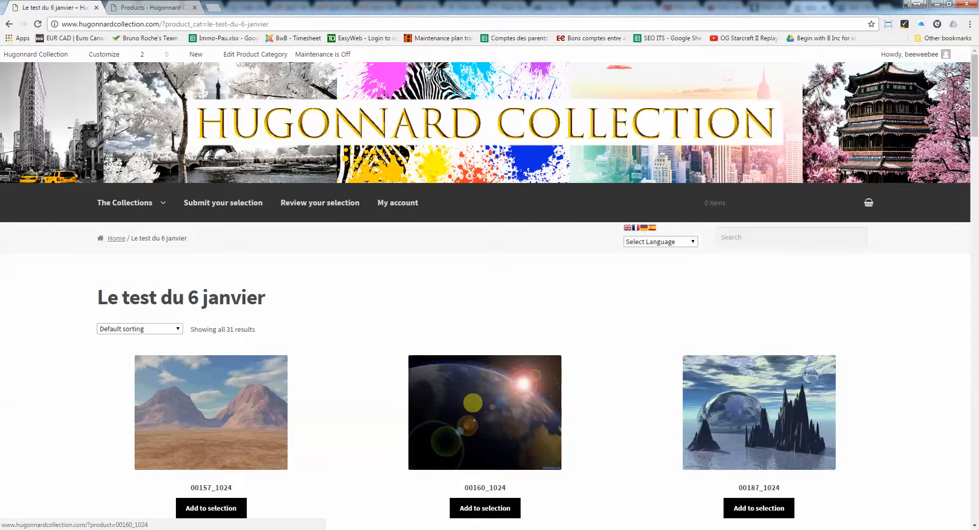
Open the product page of photograph 00160_1024, view its image enlarged and close the enlarged view
click(473, 403)
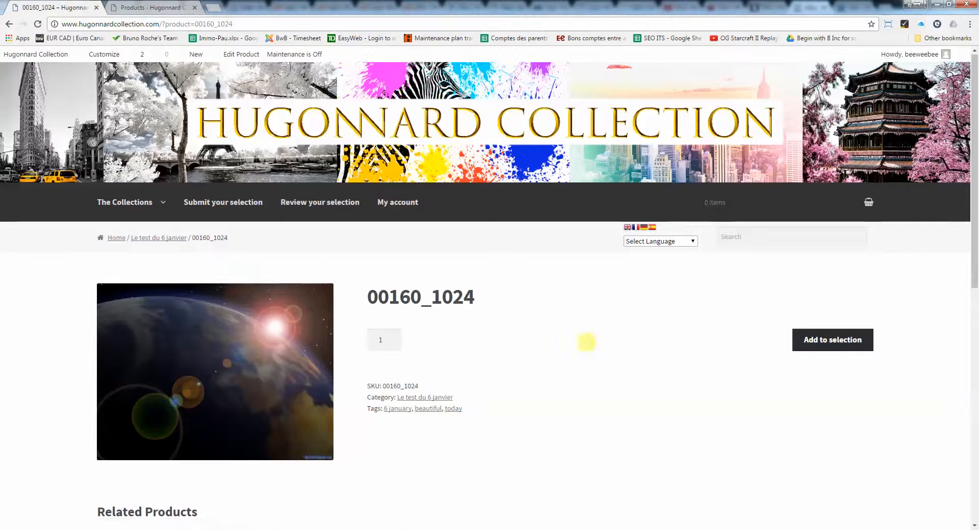
scroll(587, 342, down, 3)
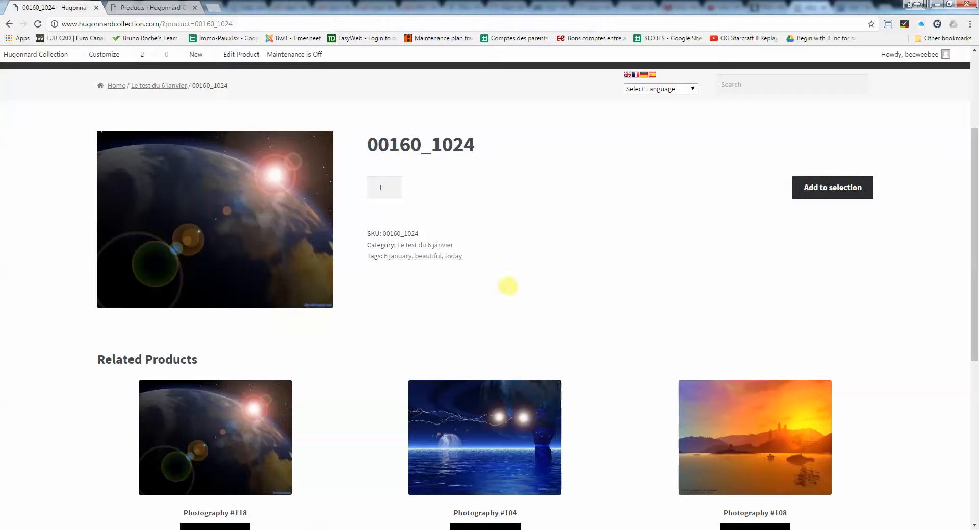
click(294, 217)
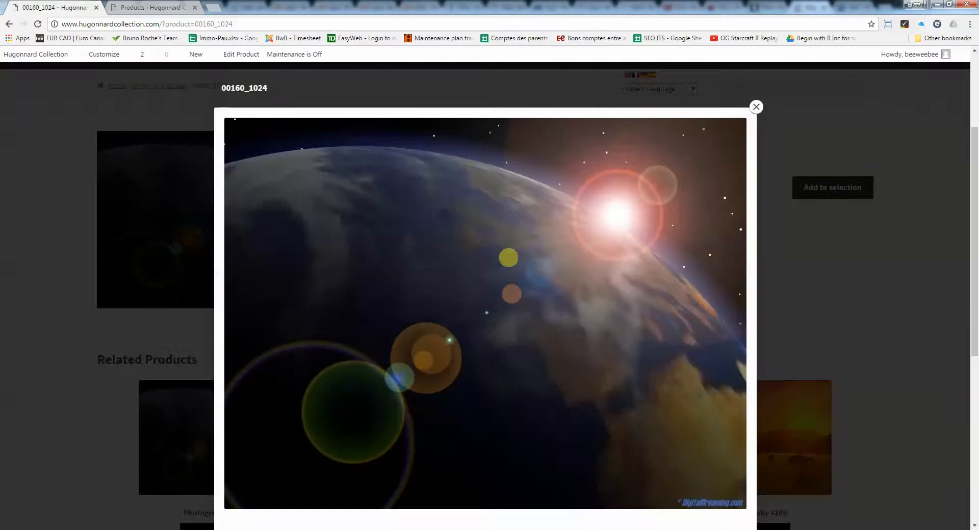
scroll(509, 258, down, 1)
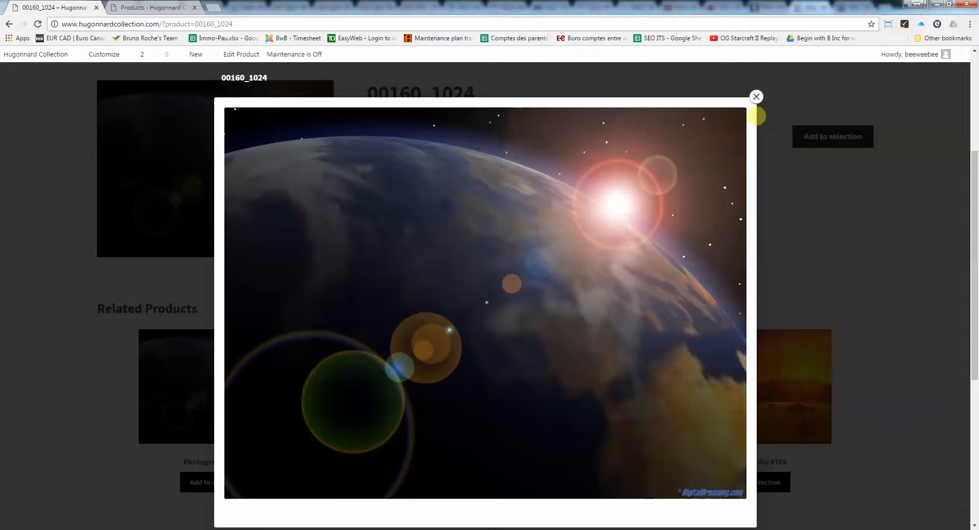
click(756, 97)
scroll(680, 155, up, 2)
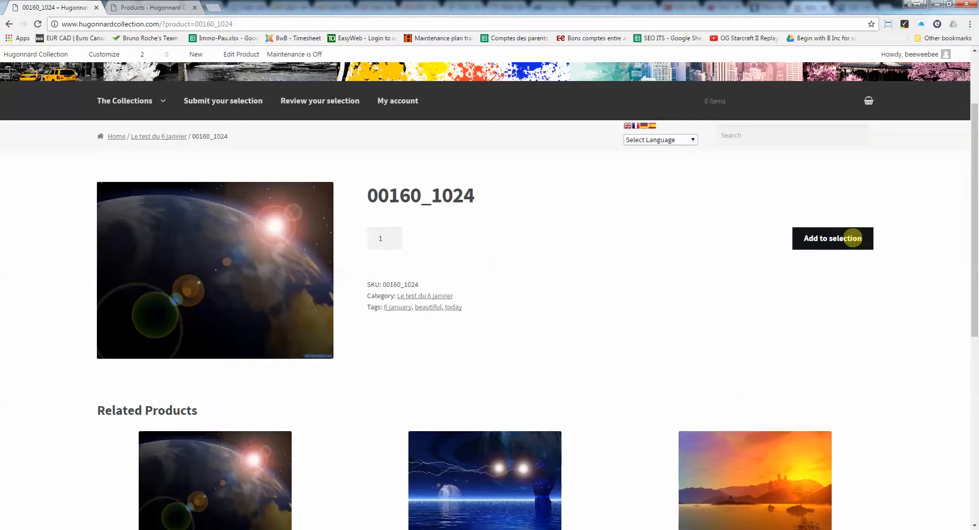
Examine the related products and the product keywords on the 00160_1024 page
scroll(874, 323, down, 7)
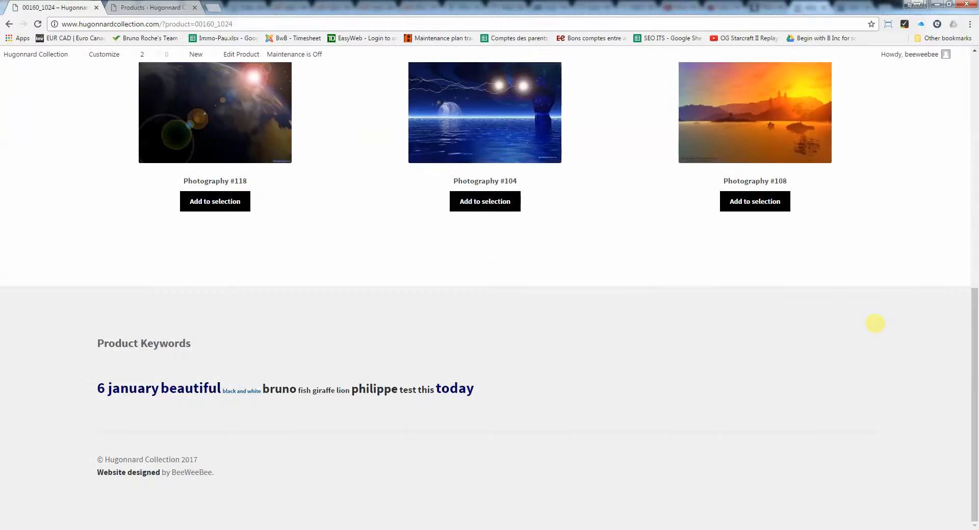
scroll(875, 323, up, 4)
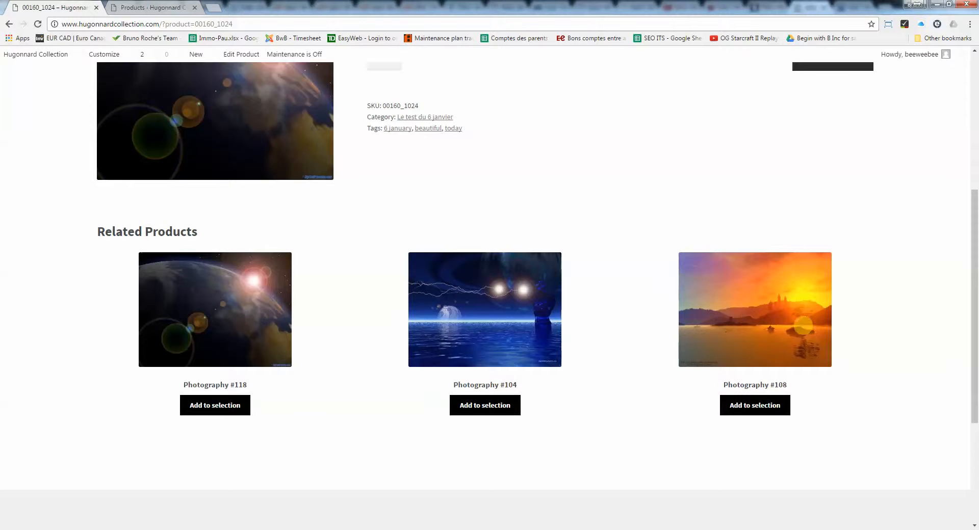
scroll(806, 389, down, 4)
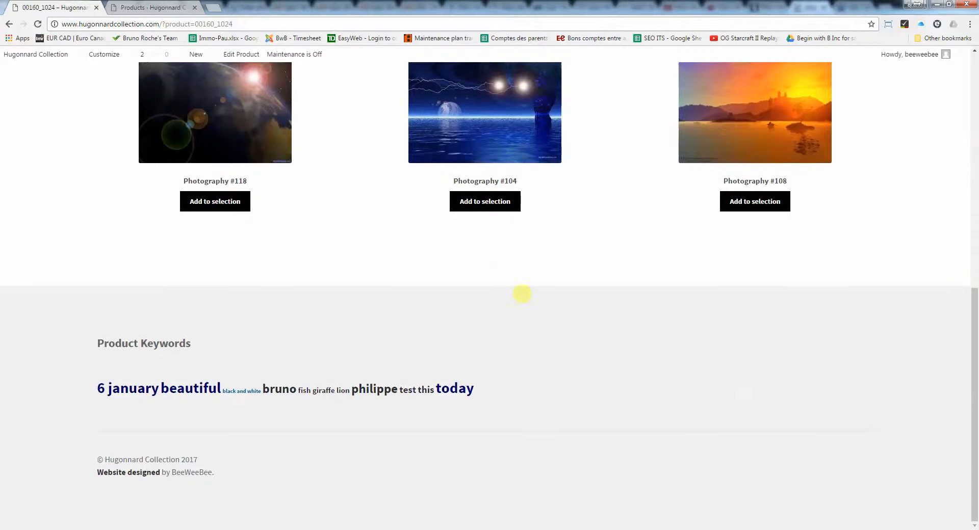
scroll(411, 296, up, 1)
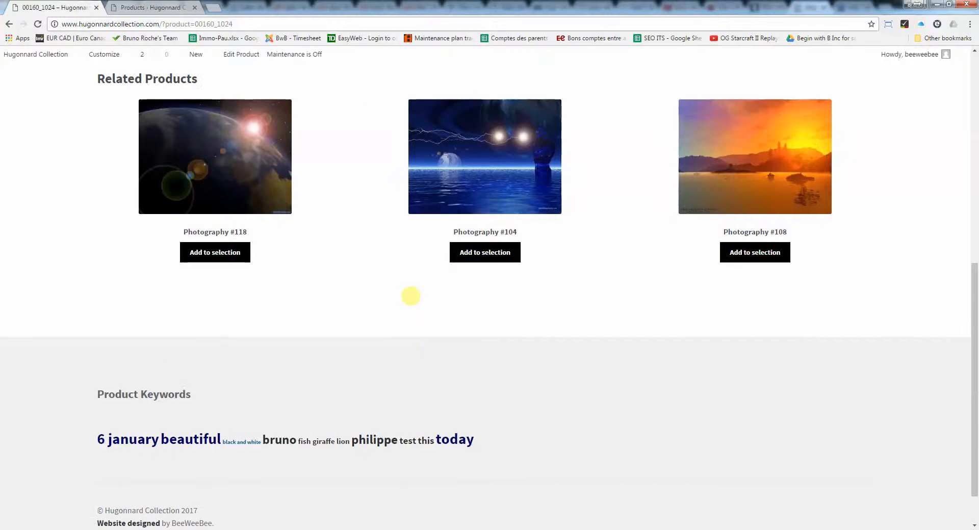
scroll(405, 292, up, 9)
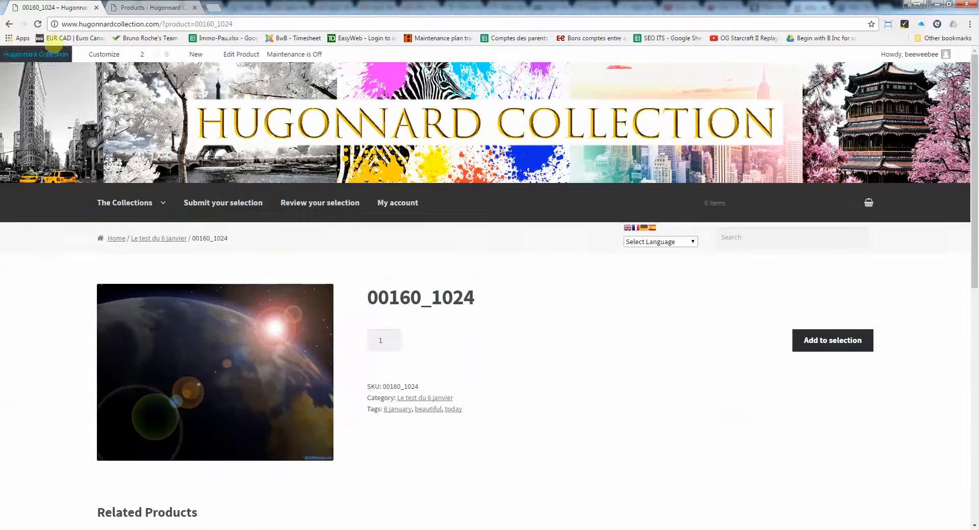
Return to the storefront home page and look over the collections shown there
click(9, 24)
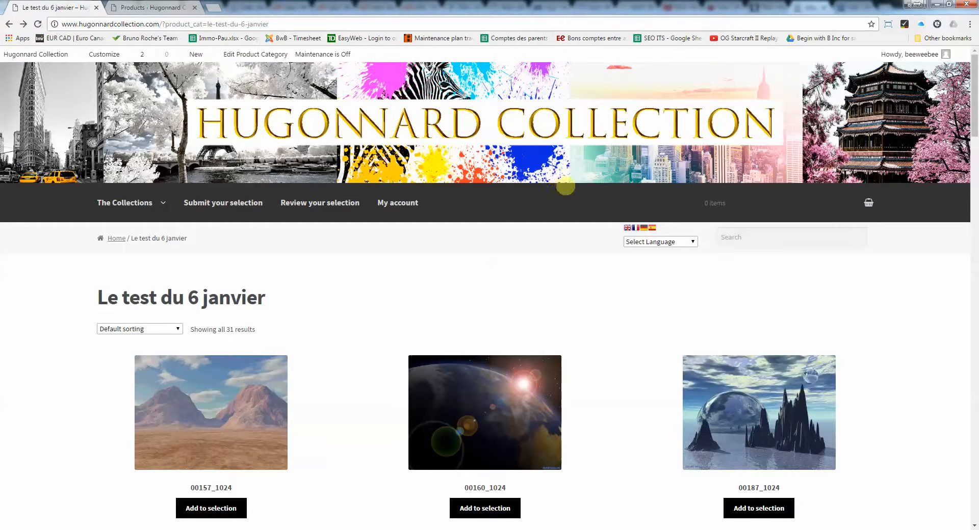
click(9, 24)
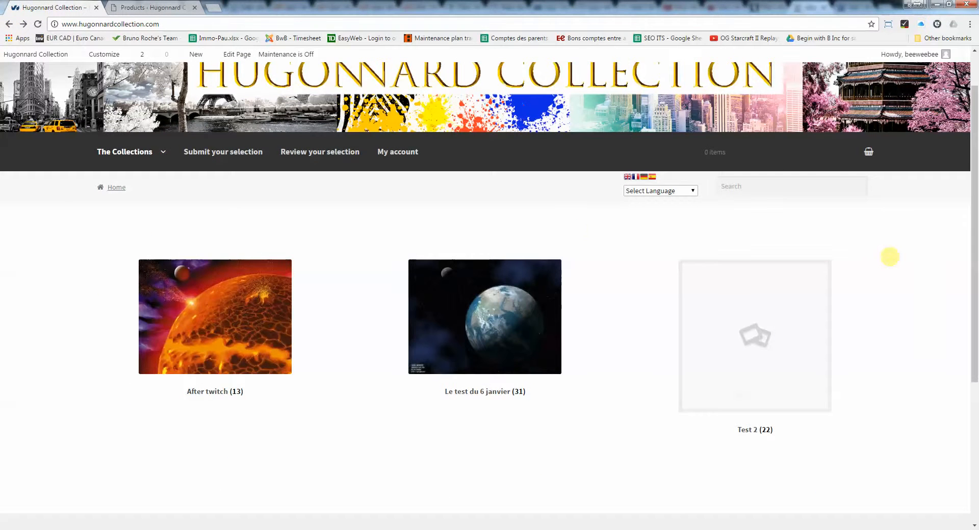
scroll(889, 258, down, 4)
scroll(887, 258, up, 5)
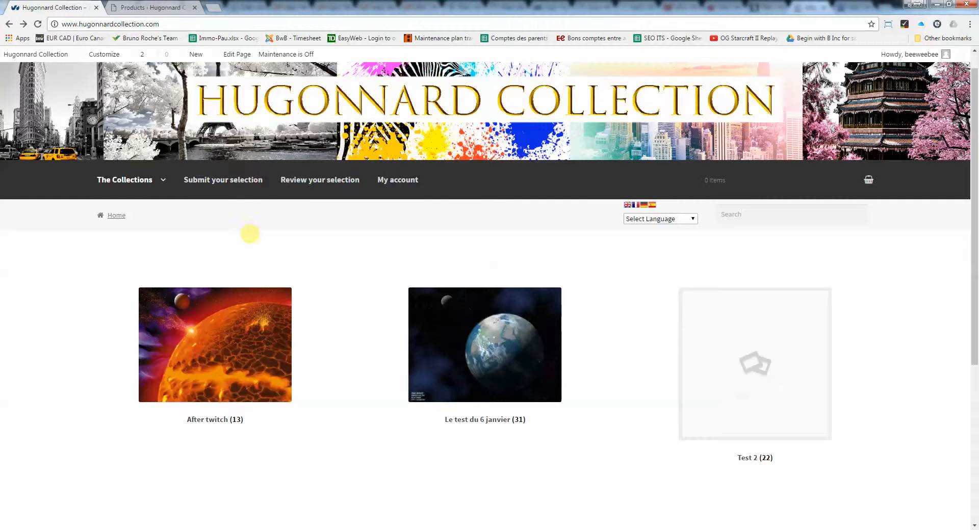
Return to the site's WordPress admin and open the editor for the navigation menus
mouse_move(156, 185)
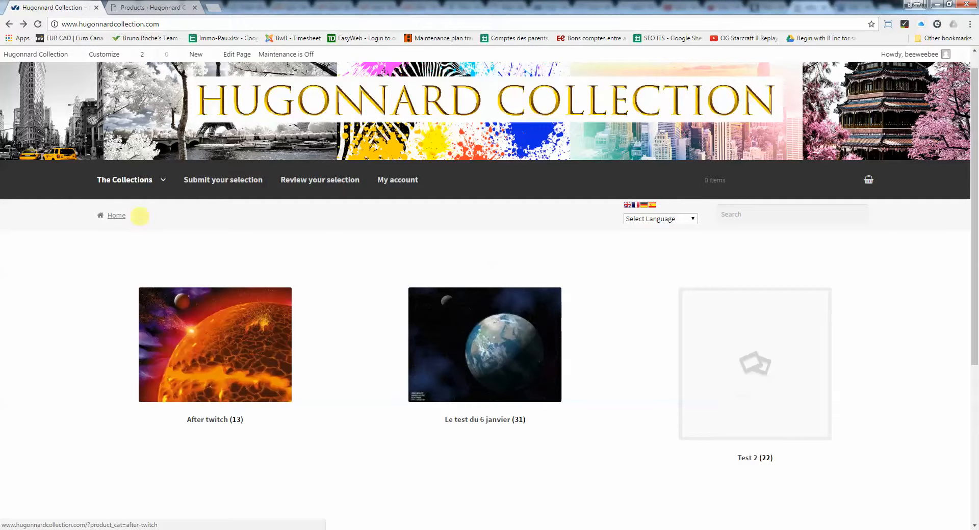
click(153, 7)
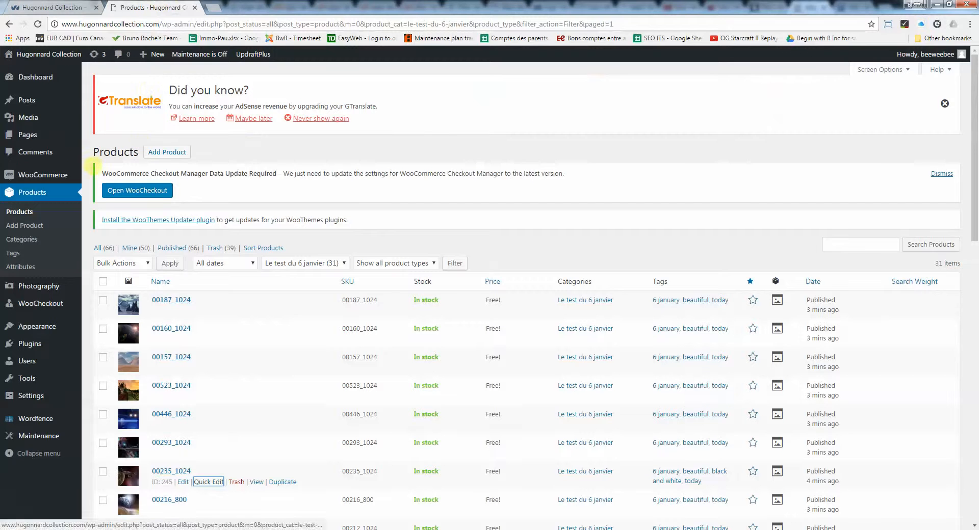
mouse_move(74, 172)
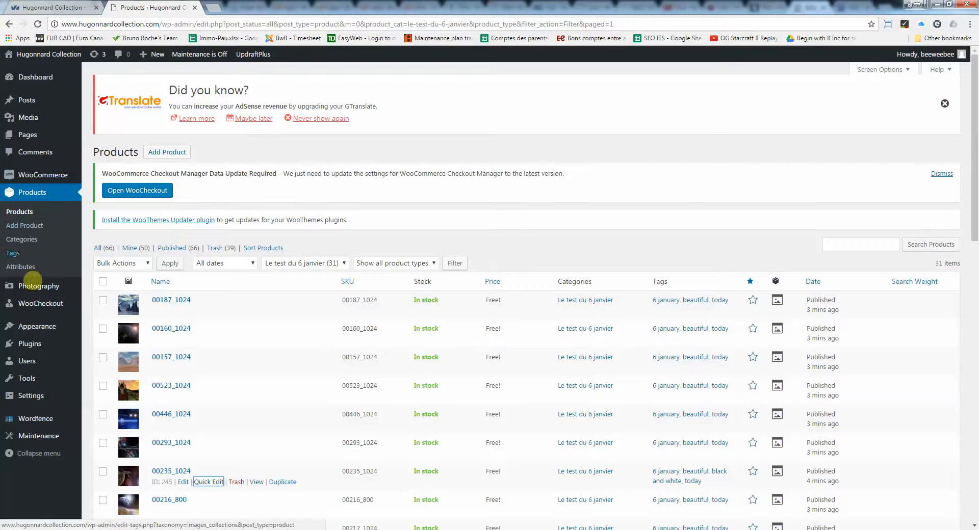
mouse_move(31, 354)
mouse_move(31, 326)
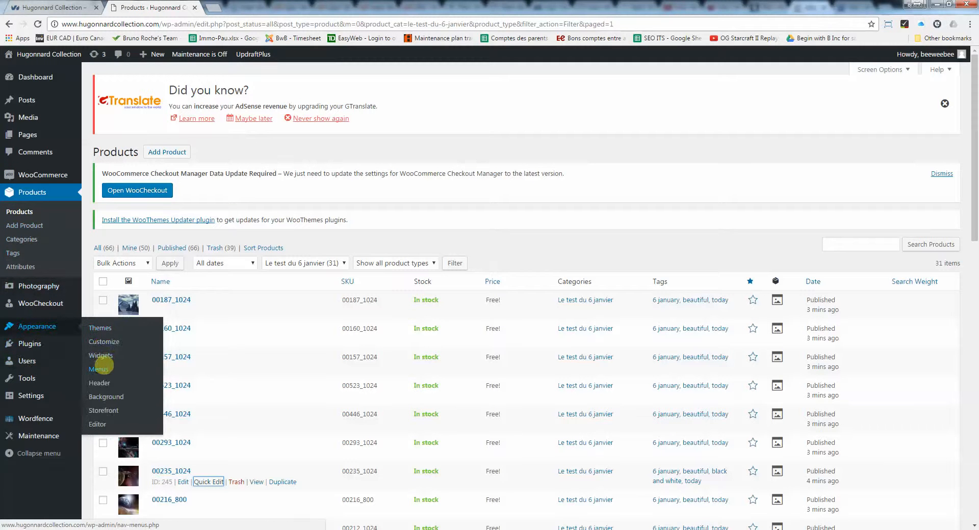
click(98, 369)
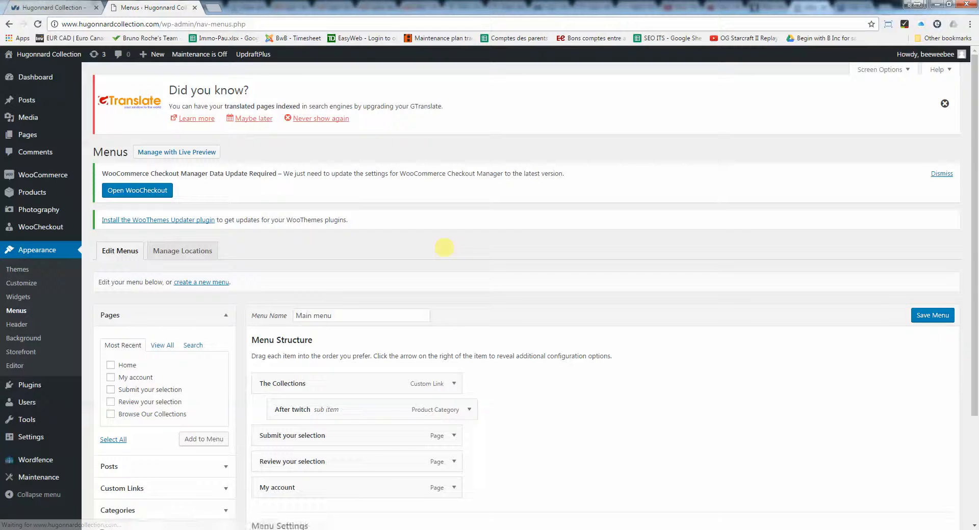
Add the "Le test du 6 janvier" product category to the Main menu as a sub item of The Collections, below After twitch, and save the menu
scroll(446, 248, down, 3)
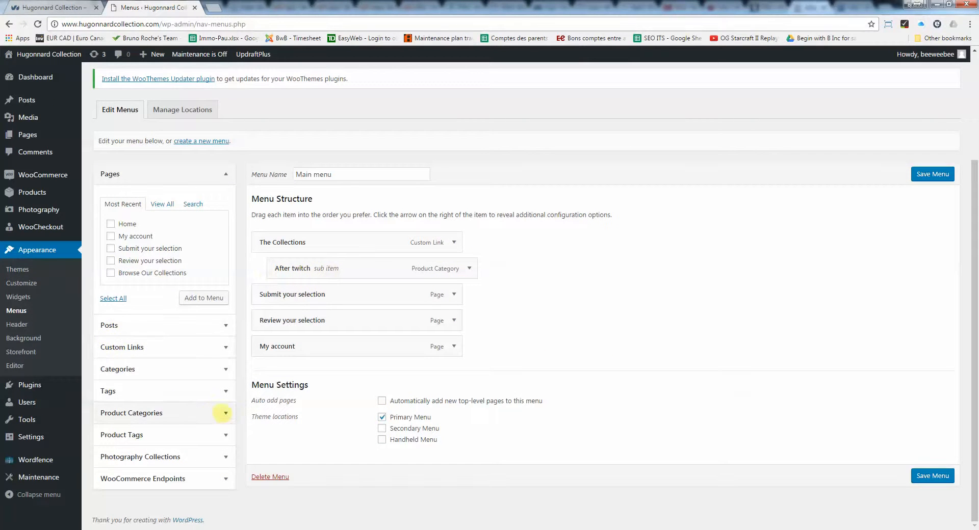
click(225, 413)
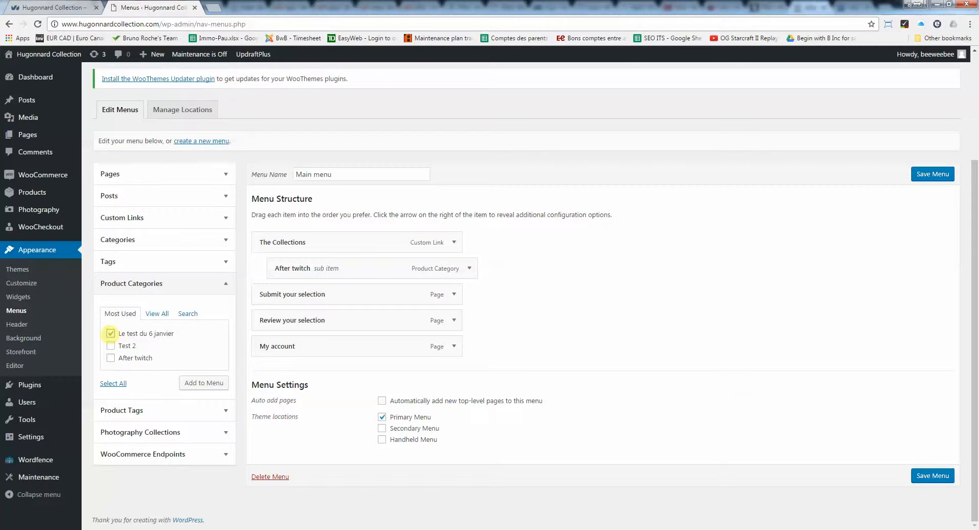
click(204, 383)
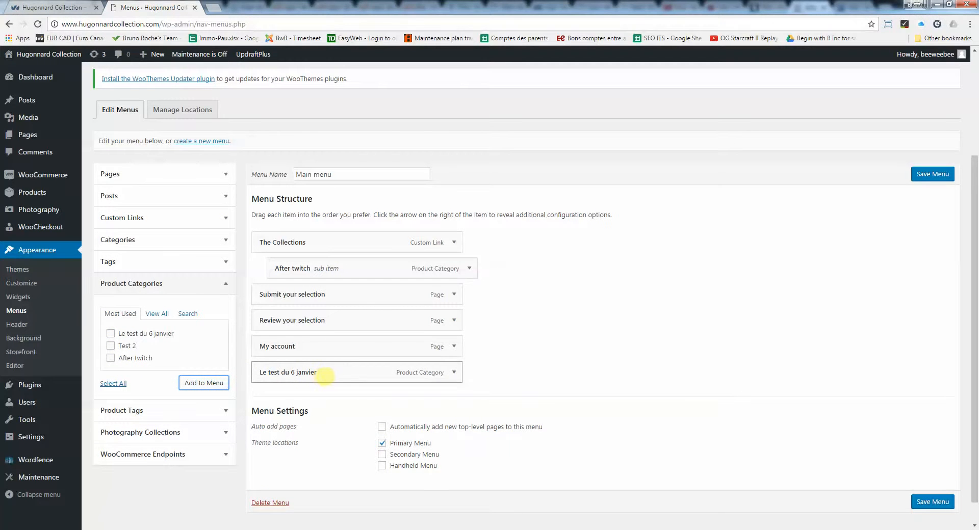
drag(325, 377, 346, 288)
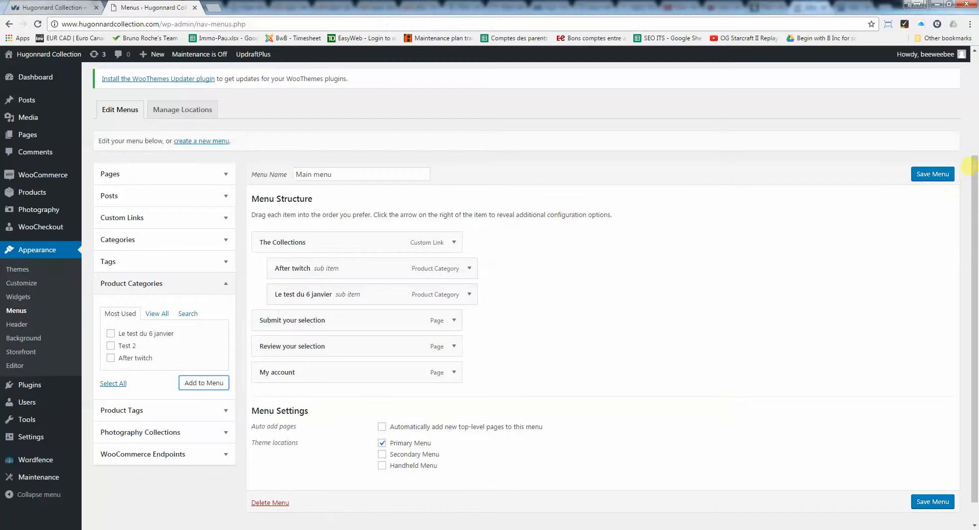
click(939, 174)
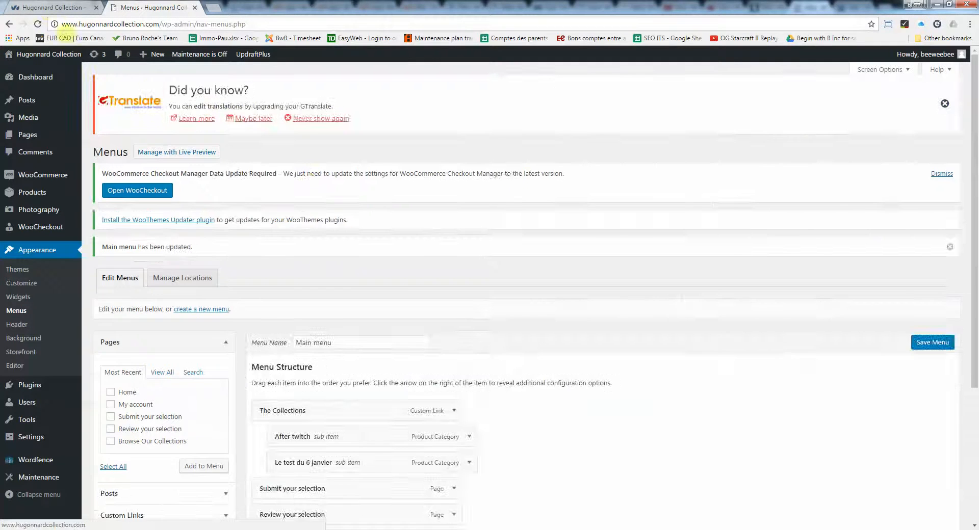
Reload the storefront, open "Le test du 6 janvier" from The Collections in the site navigation and look through its photographs
click(44, 9)
click(38, 24)
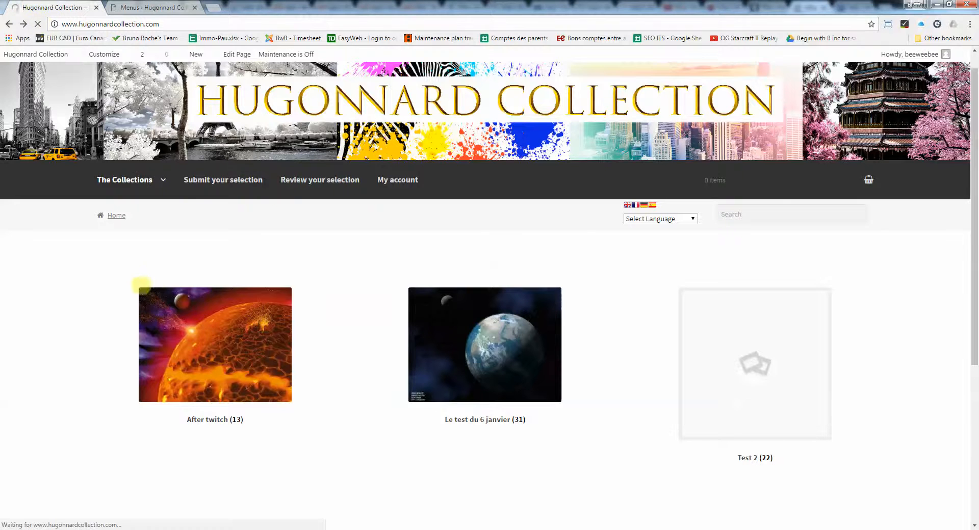
mouse_move(130, 185)
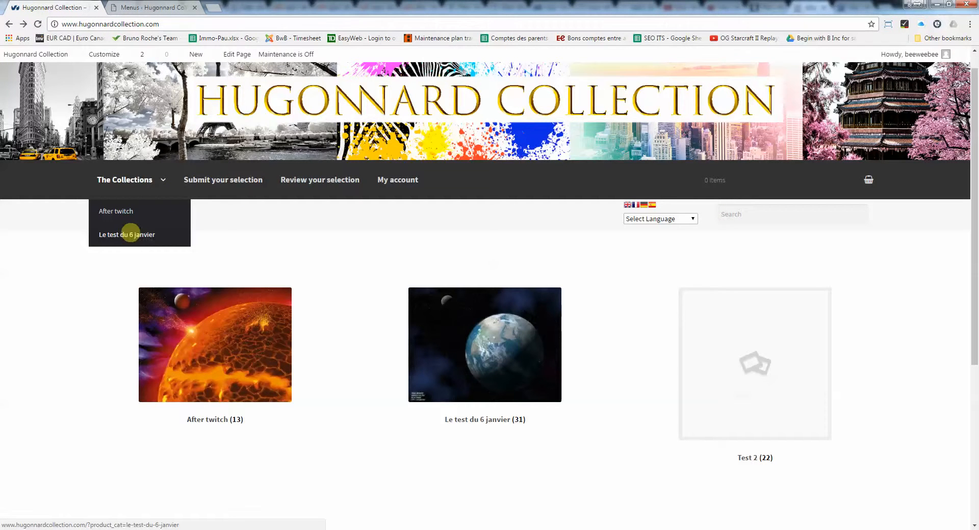
click(158, 234)
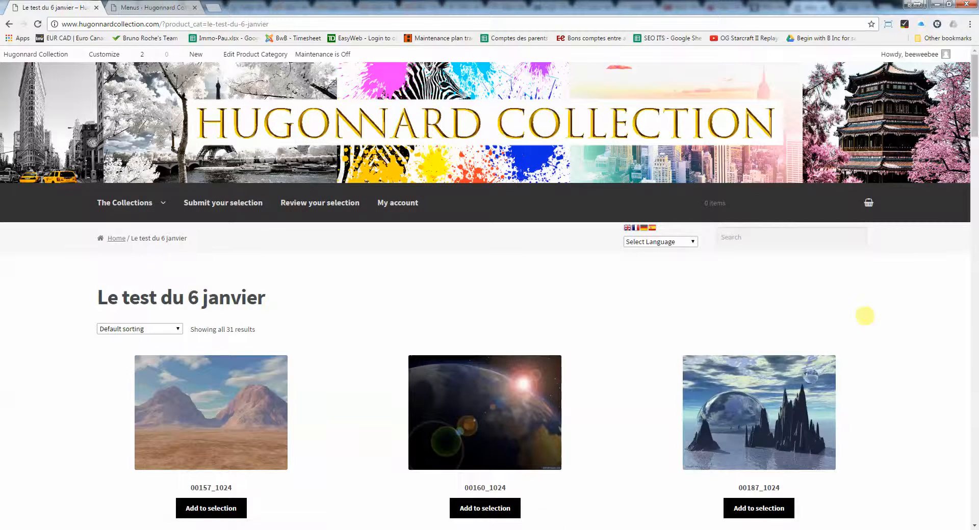
scroll(865, 315, down, 10)
scroll(864, 316, up, 10)
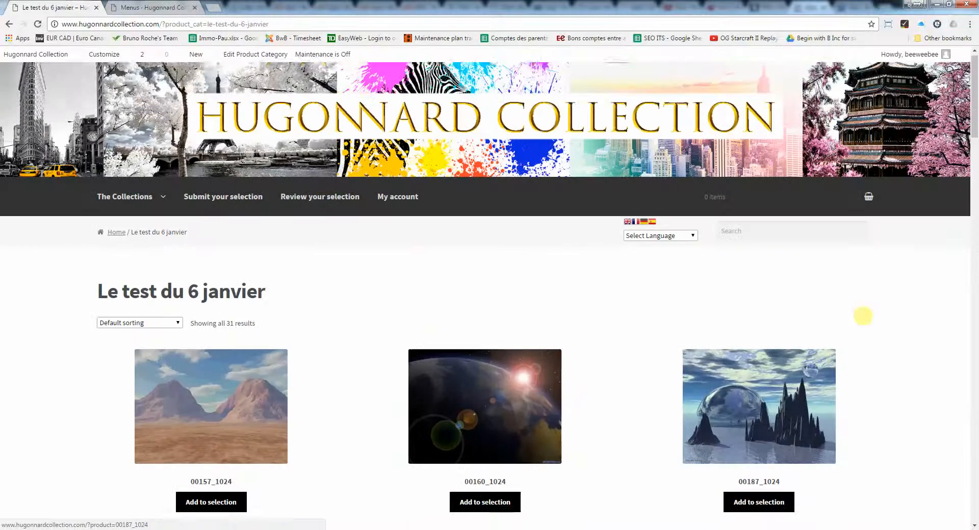